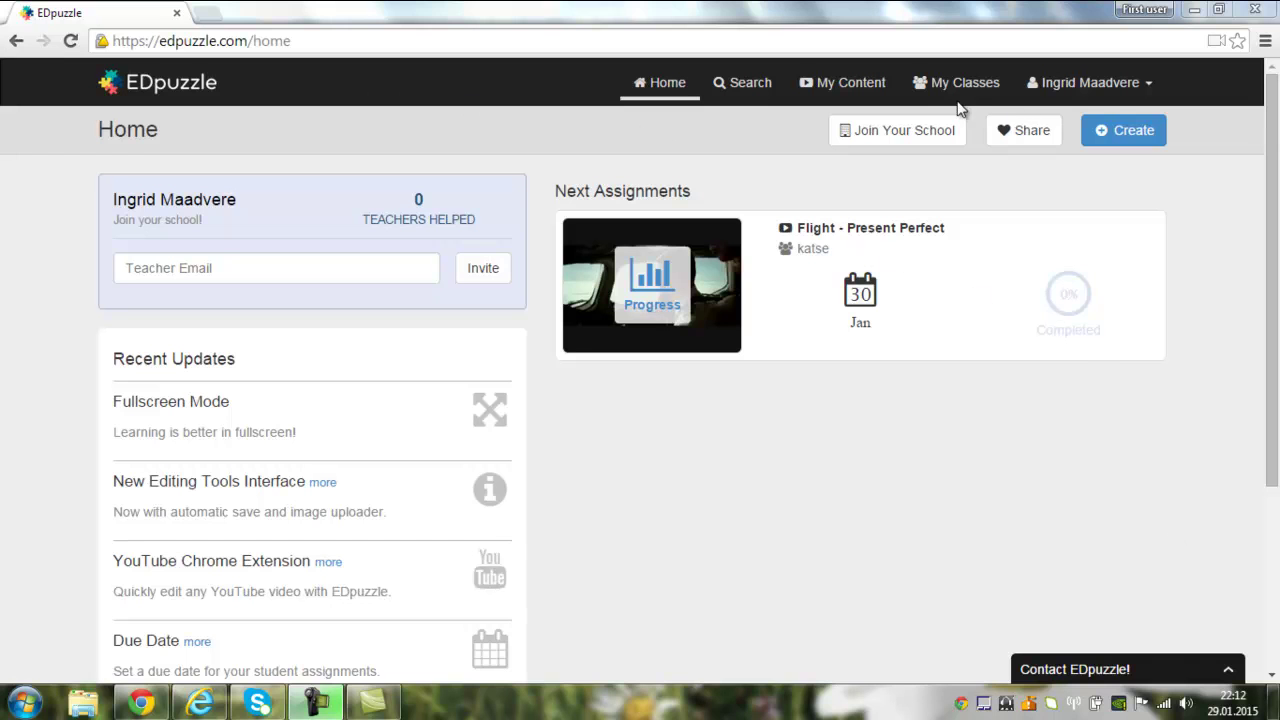
# Create a class named 5.b with subject World Languages and grade 5th Grade, and highlight its class code.
pyautogui.click(950, 88)
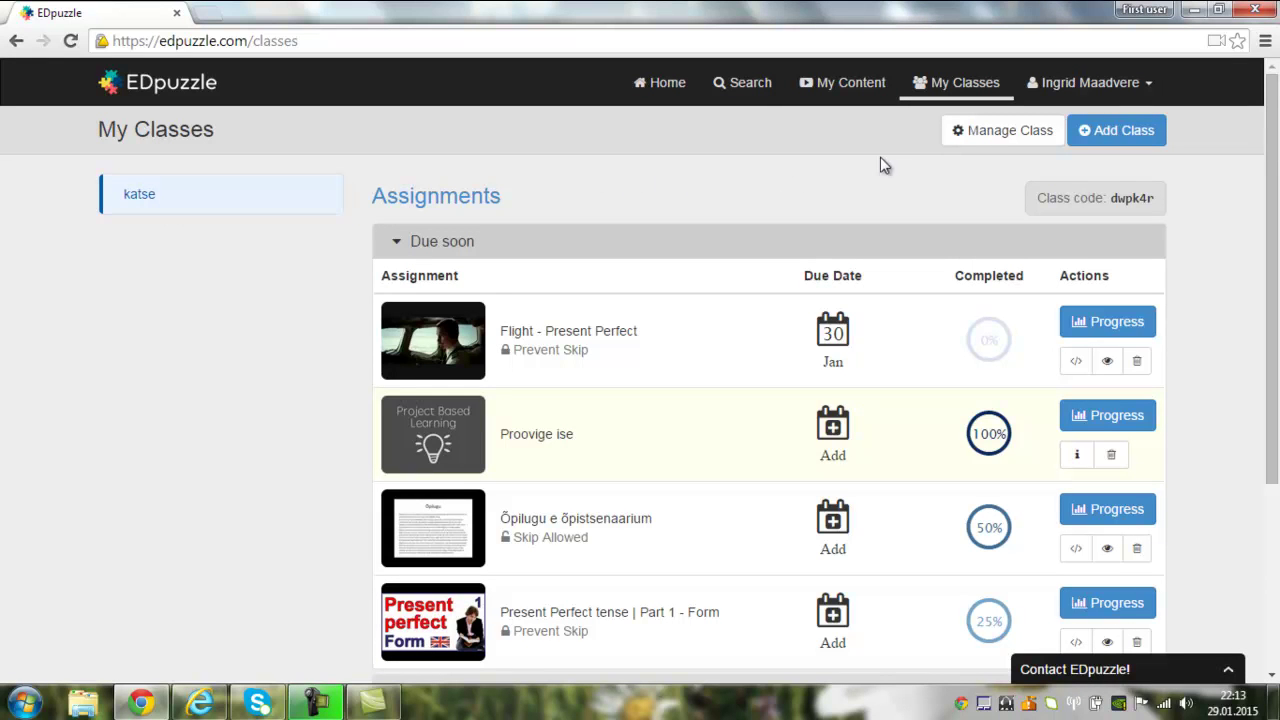
pyautogui.click(1103, 135)
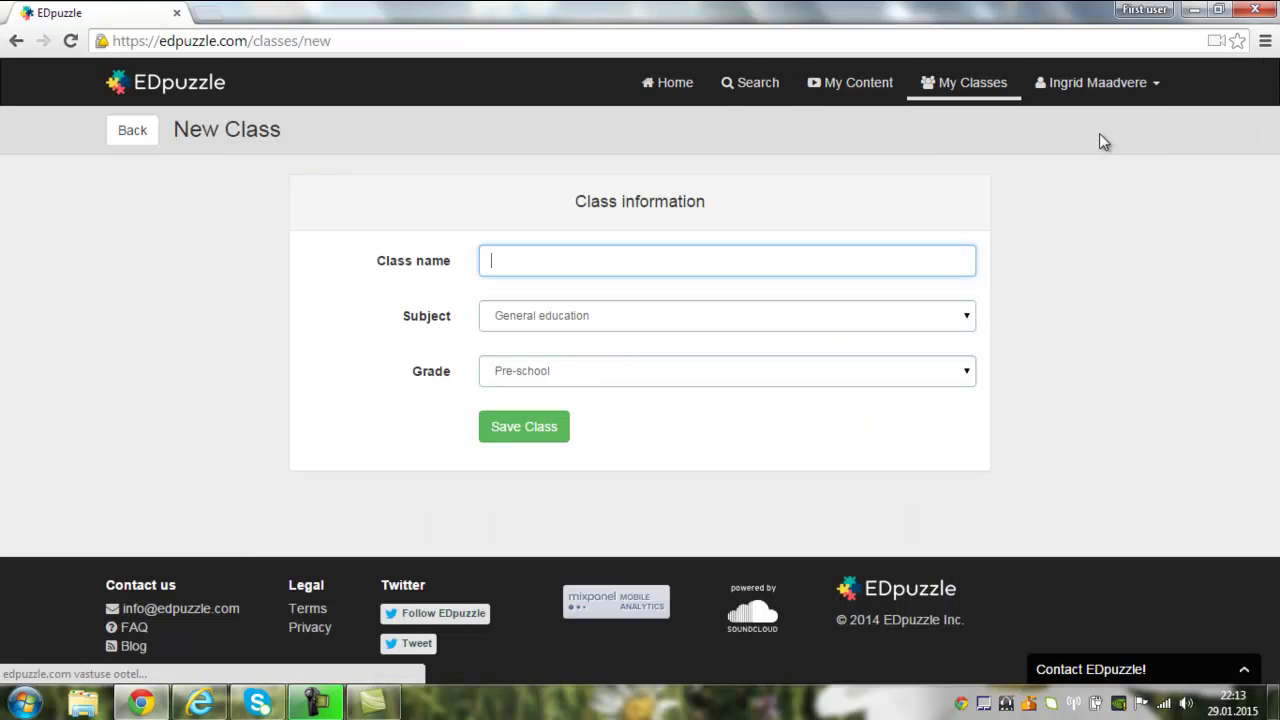
pyautogui.write('5.b')
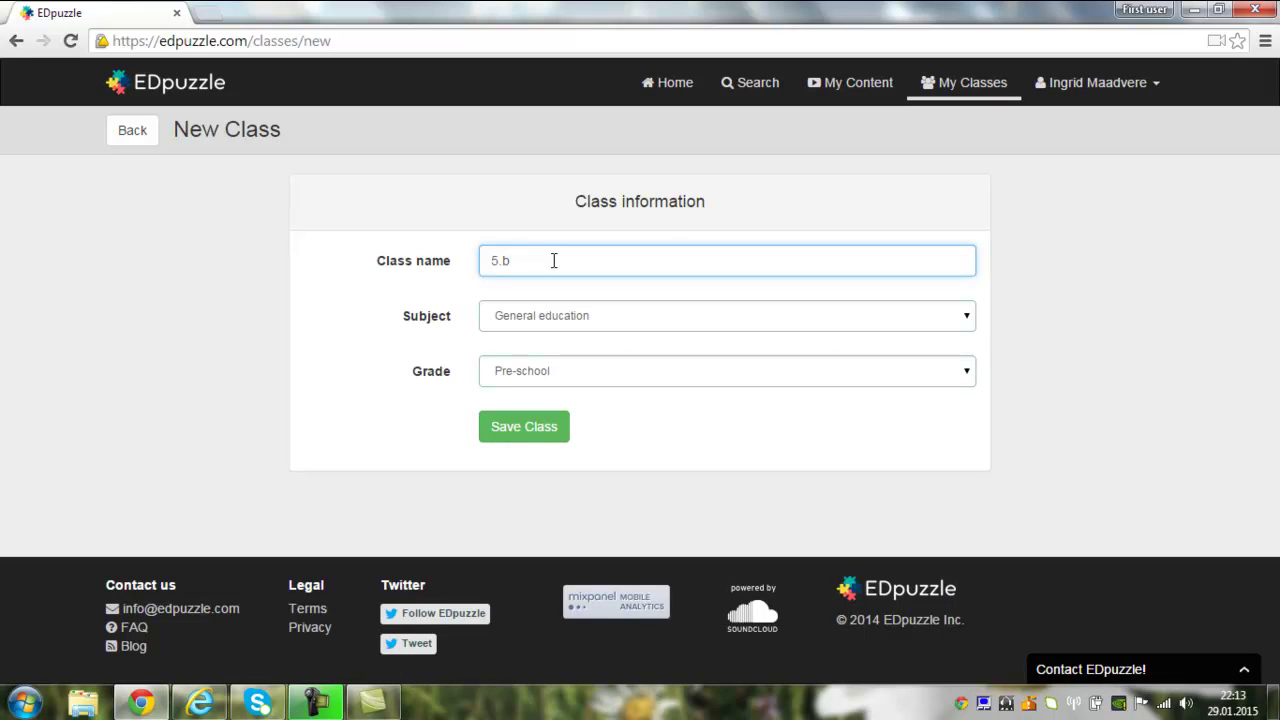
pyautogui.click(589, 319)
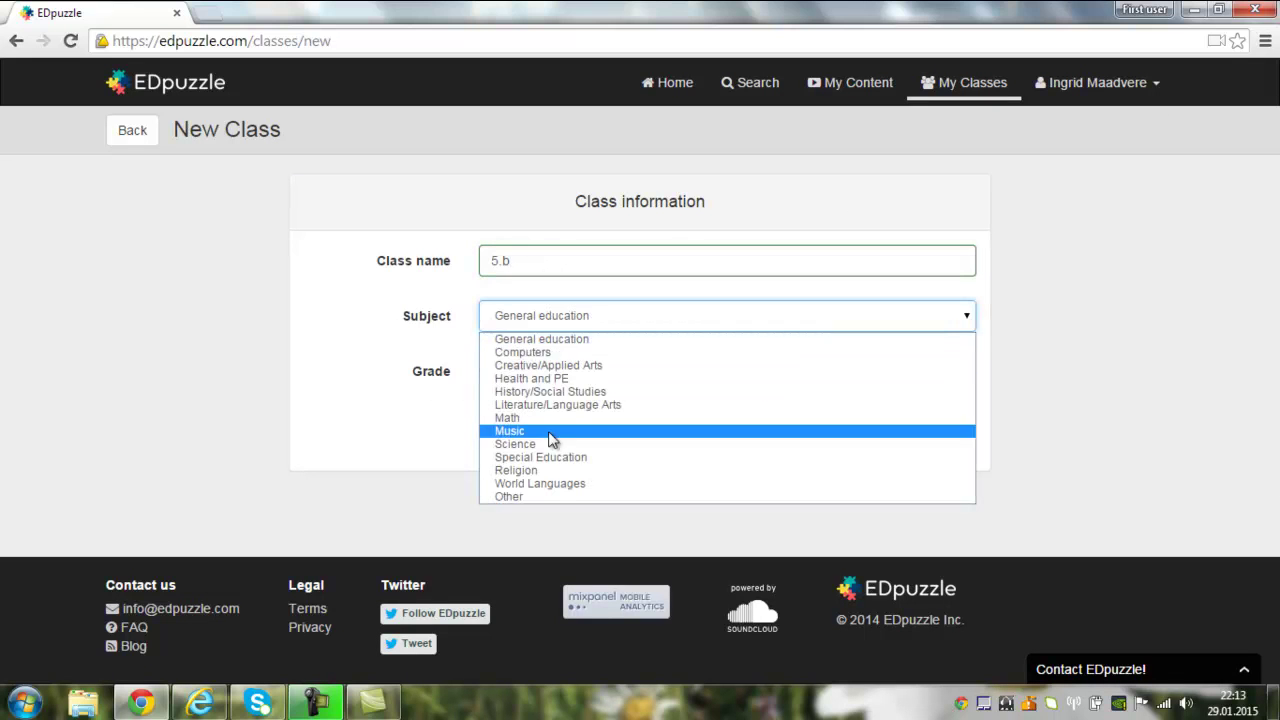
pyautogui.click(549, 487)
pyautogui.click(598, 380)
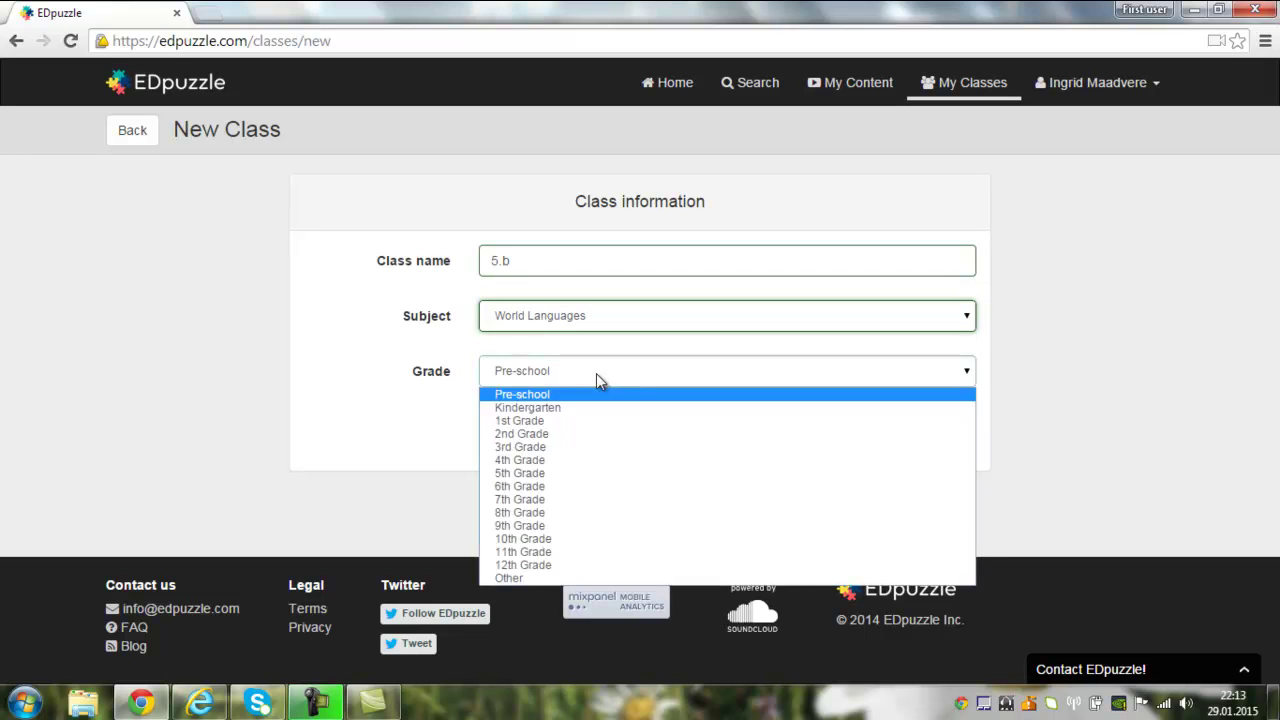
pyautogui.click(520, 474)
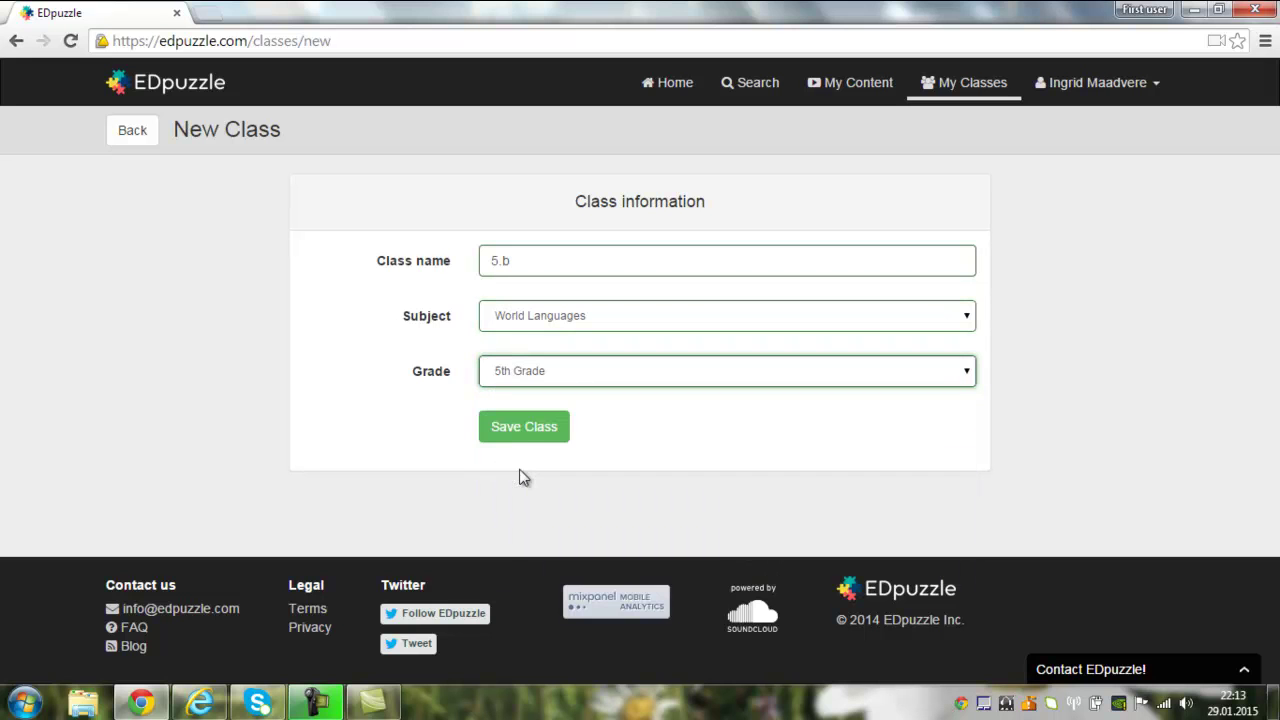
pyautogui.click(532, 437)
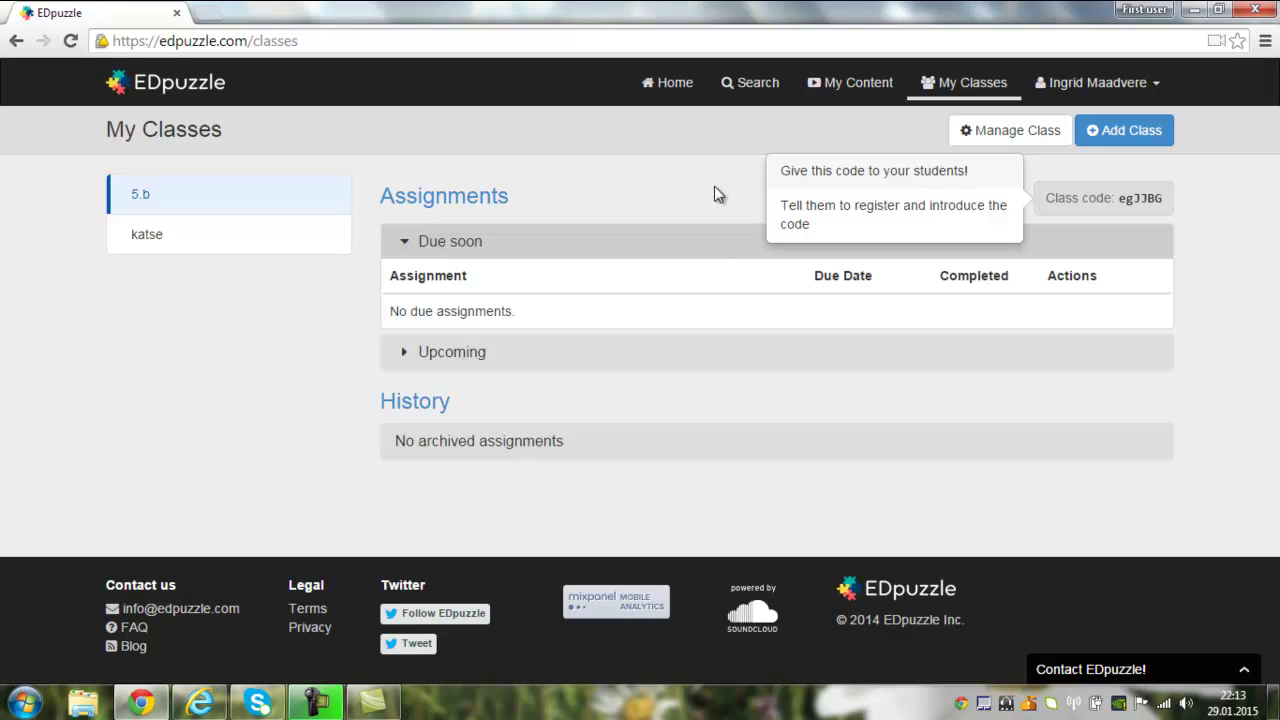
pyautogui.moveTo(1120, 200); pyautogui.dragTo(1163, 199)
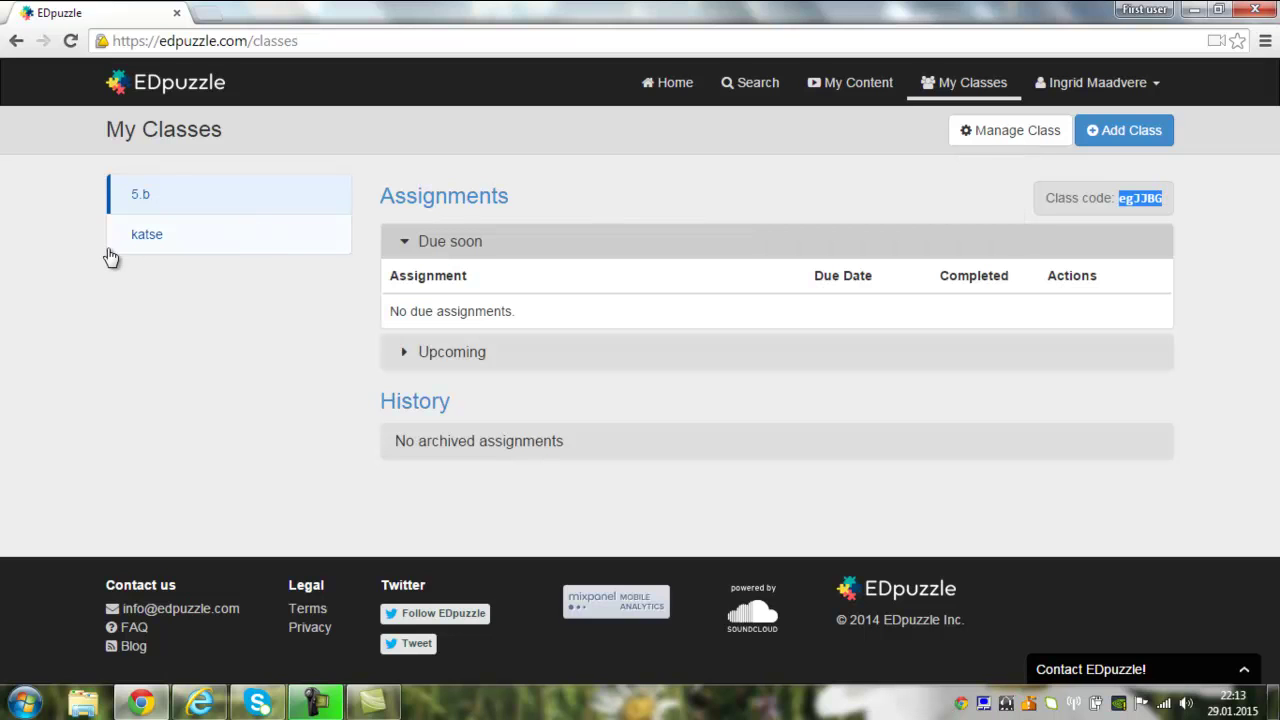
# Review the katse class's assignments and the student progress for Õpilugu e õpistsenaarium, and return to the class list.
pyautogui.click(141, 236)
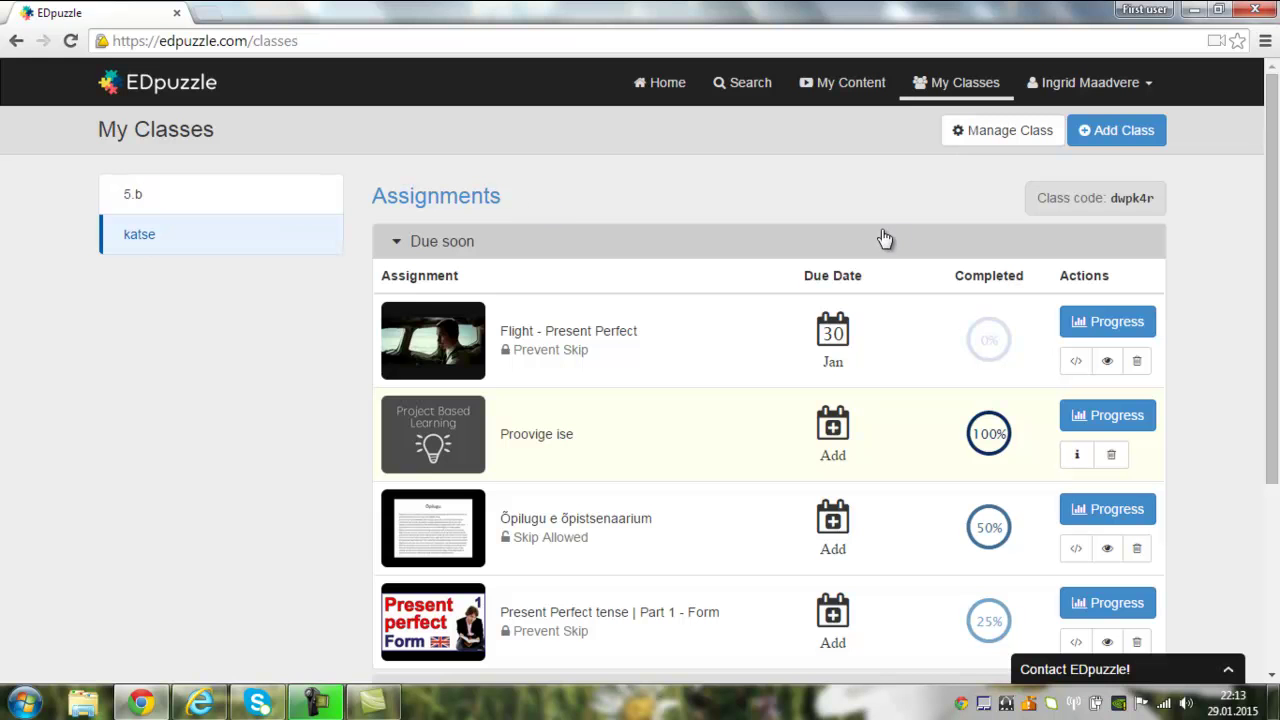
pyautogui.moveTo(1272, 194)
pyautogui.mouseDown()
pyautogui.moveTo(1276, 265)
pyautogui.moveTo(1276, 205)
pyautogui.mouseUp()
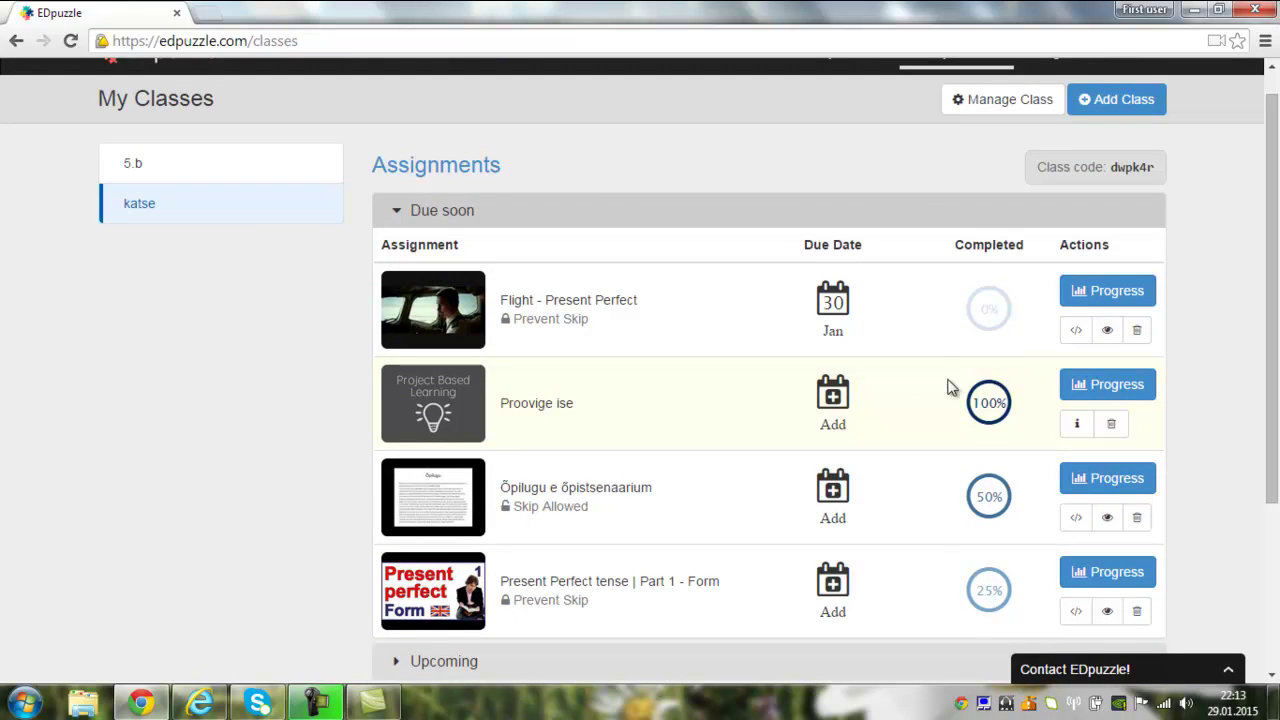
pyautogui.click(1116, 480)
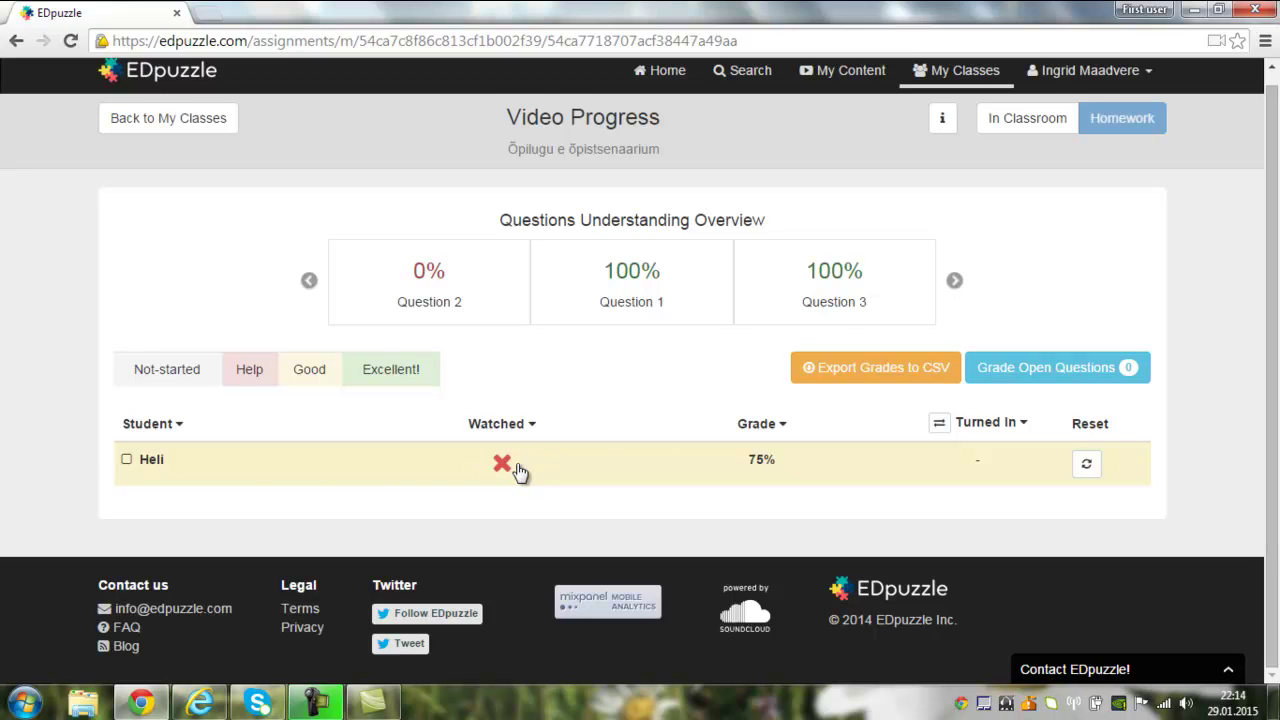
pyautogui.click(180, 120)
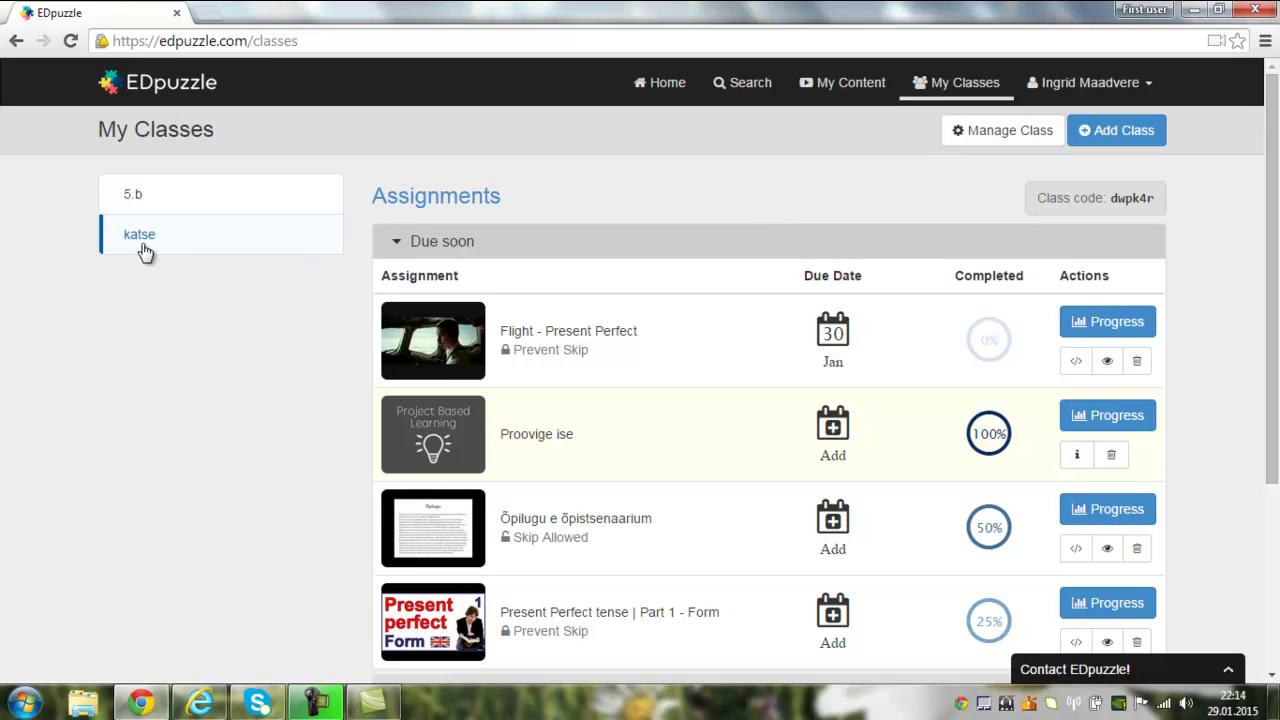
# Copy the katse class code and open the new-student sign-up form in Internet Explorer.
pyautogui.moveTo(1112, 198); pyautogui.dragTo(1157, 204)
pyautogui.hotkey('ctrl', 'c')
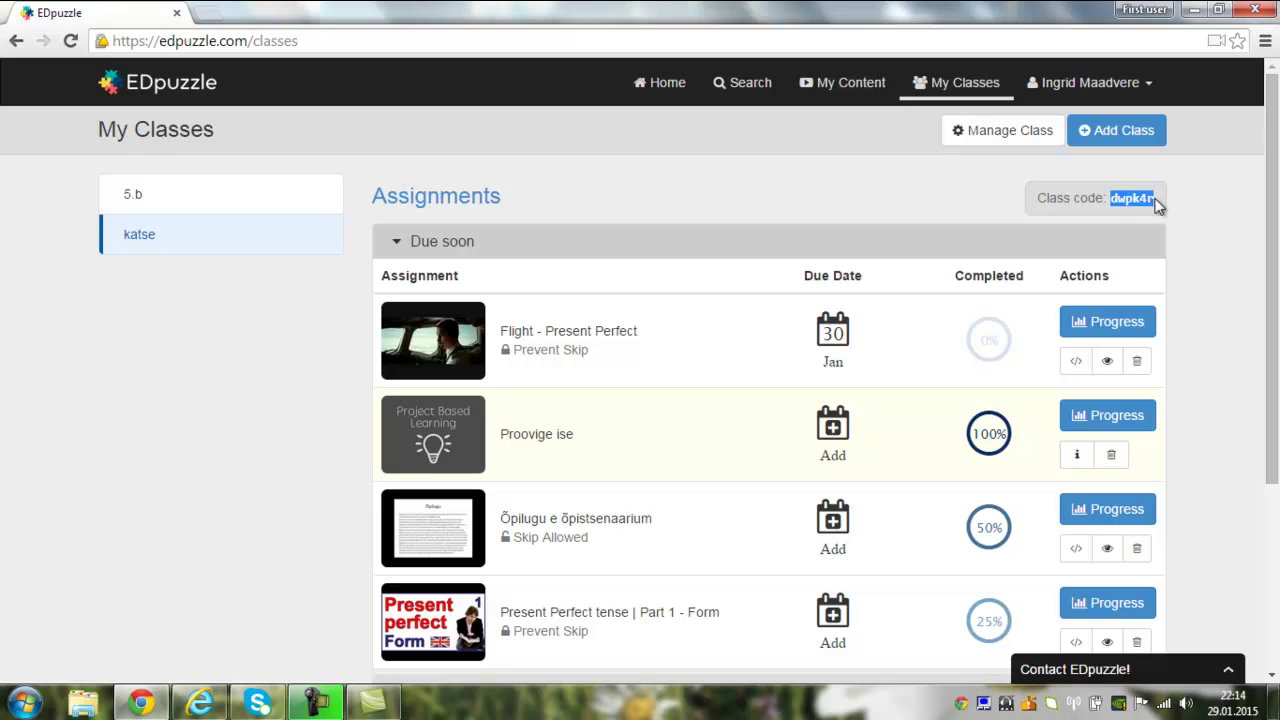
pyautogui.click(208, 703)
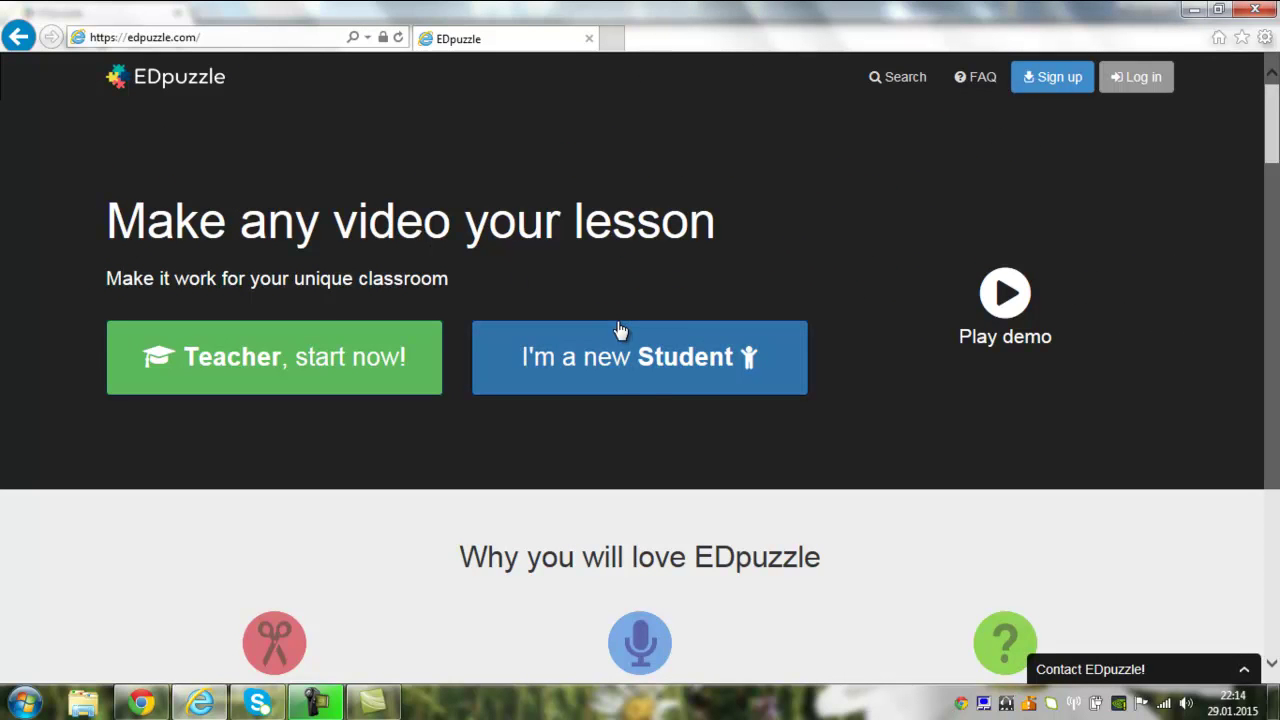
pyautogui.click(649, 368)
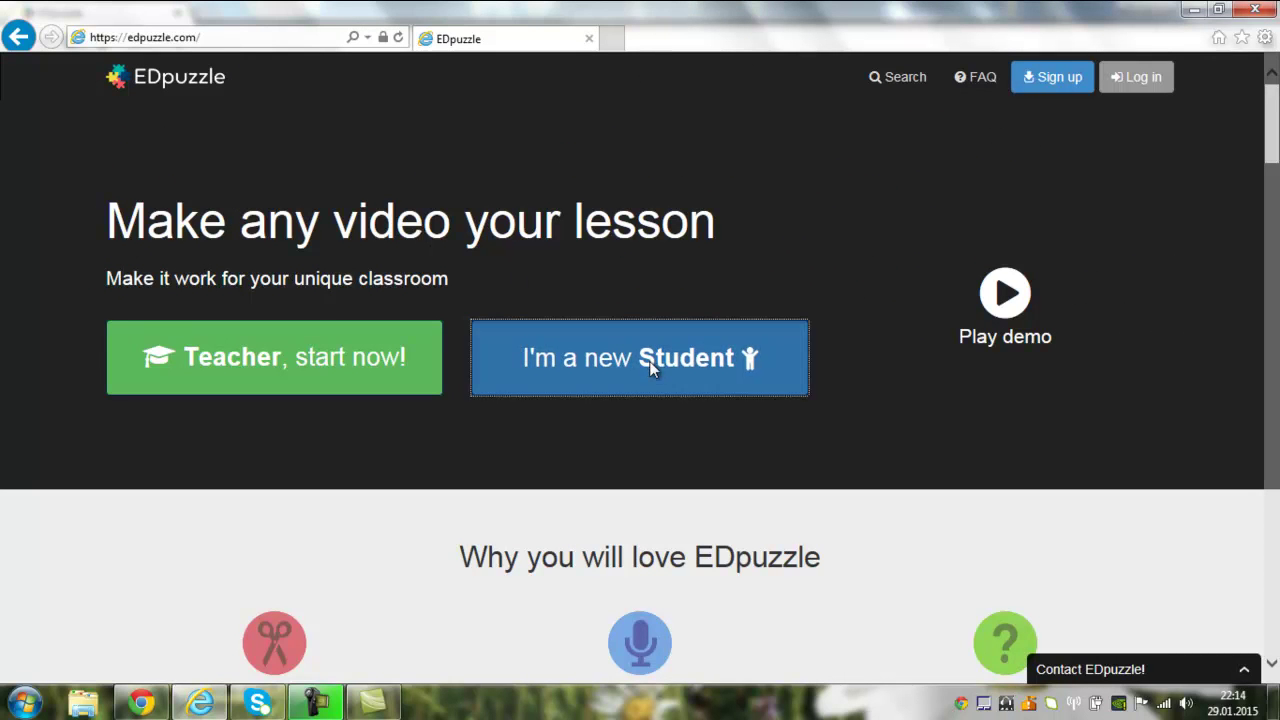
# Fill in the student's first name, username, password and password confirmation, and submit the sign-up form.
pyautogui.click(497, 264)
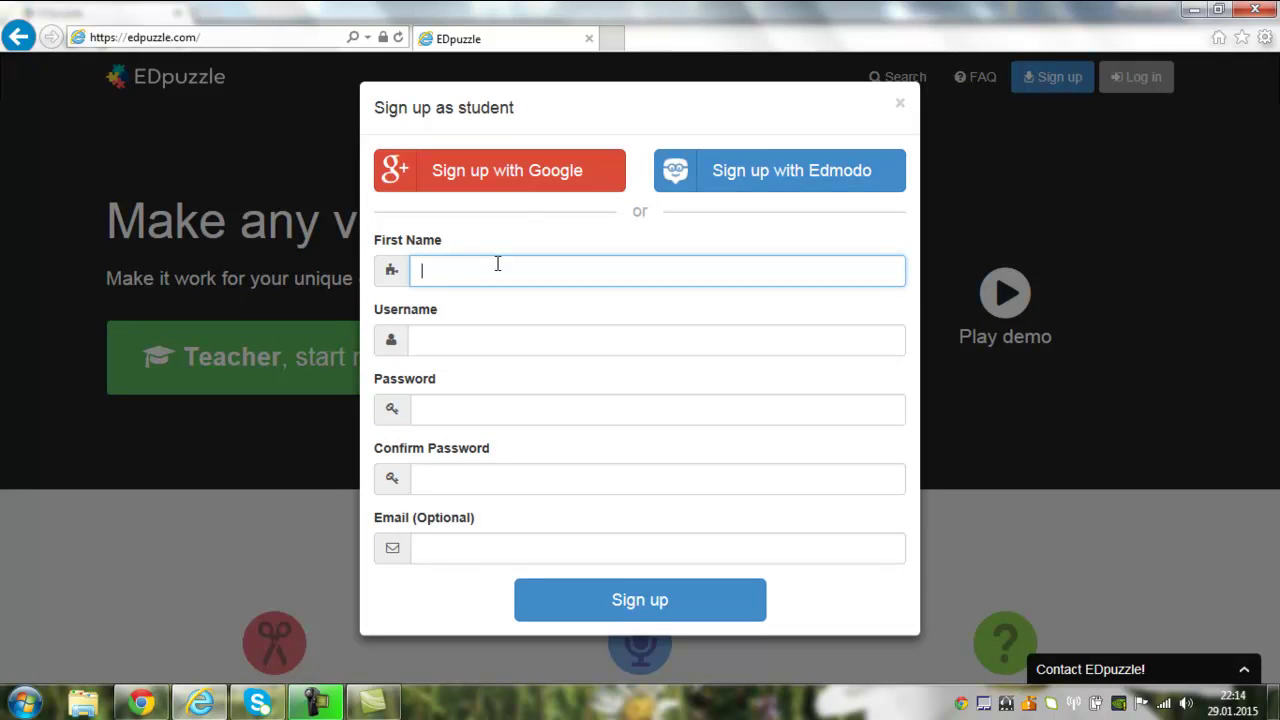
pyautogui.write('Jüri')
pyautogui.press('Tab')
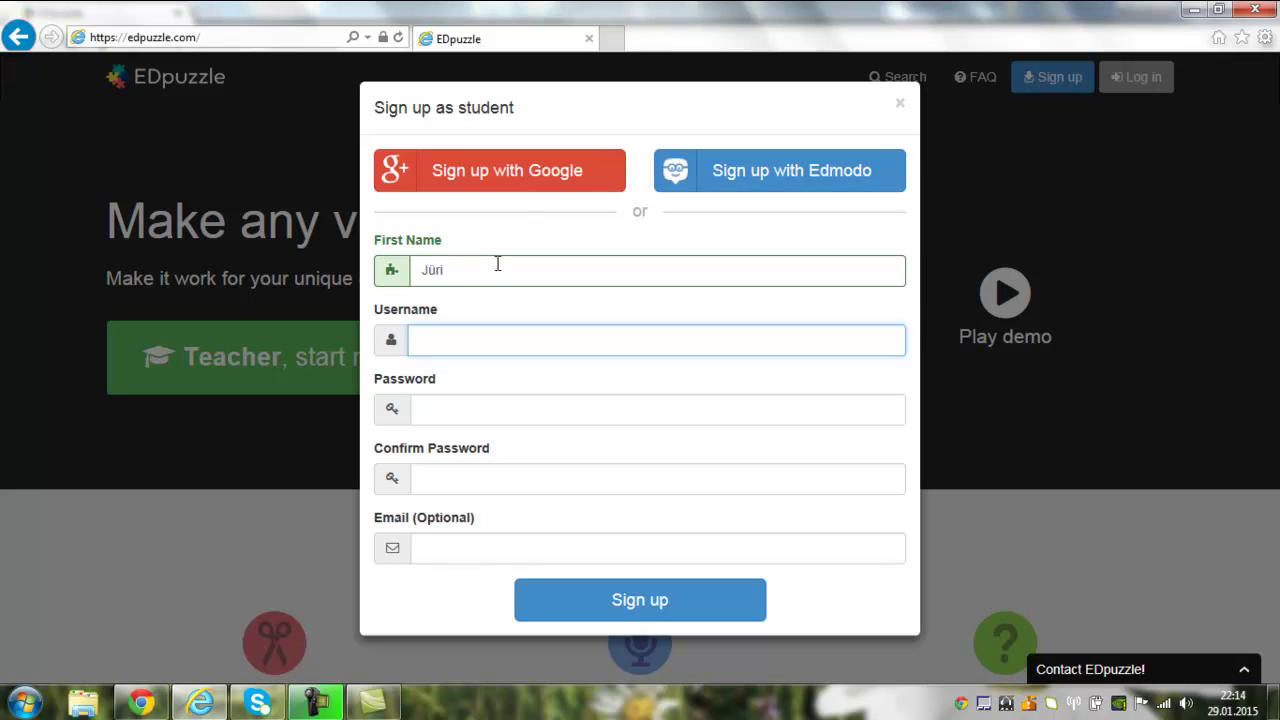
pyautogui.write('jyri')
pyautogui.click(468, 409)
pyautogui.write('••••••••')
pyautogui.press('Tab')
pyautogui.write('••••••••')
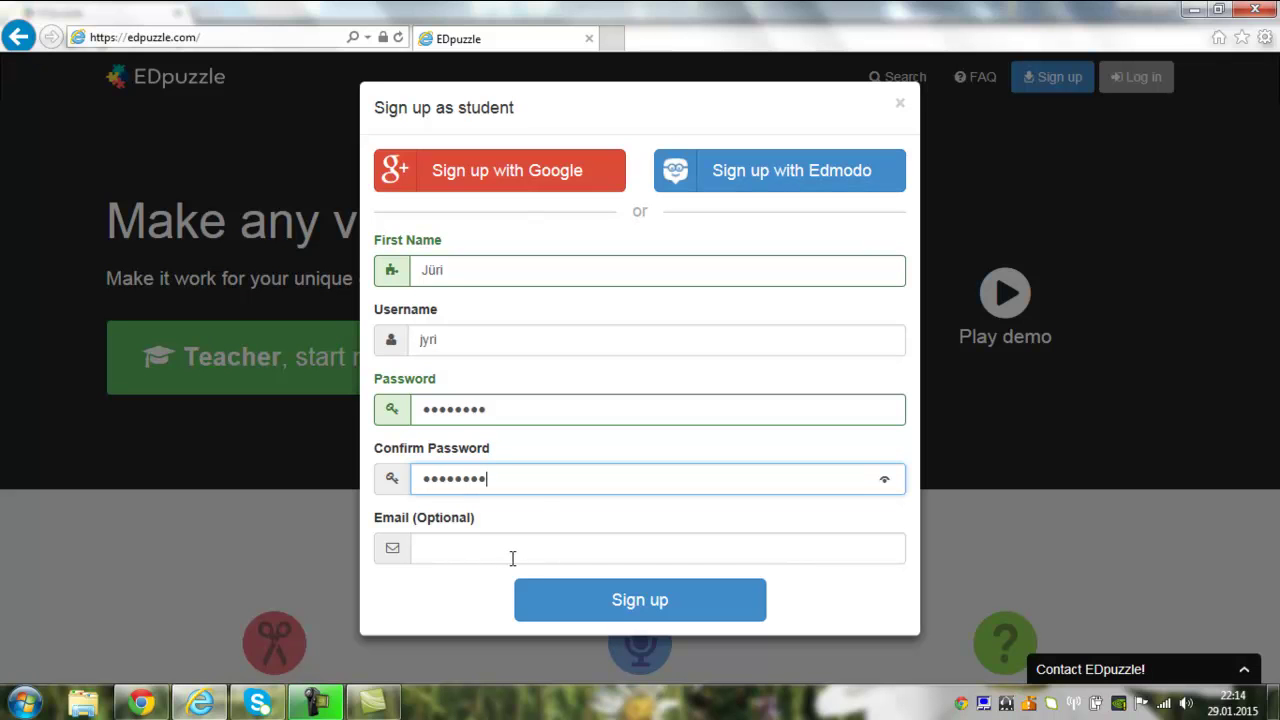
pyautogui.click(627, 606)
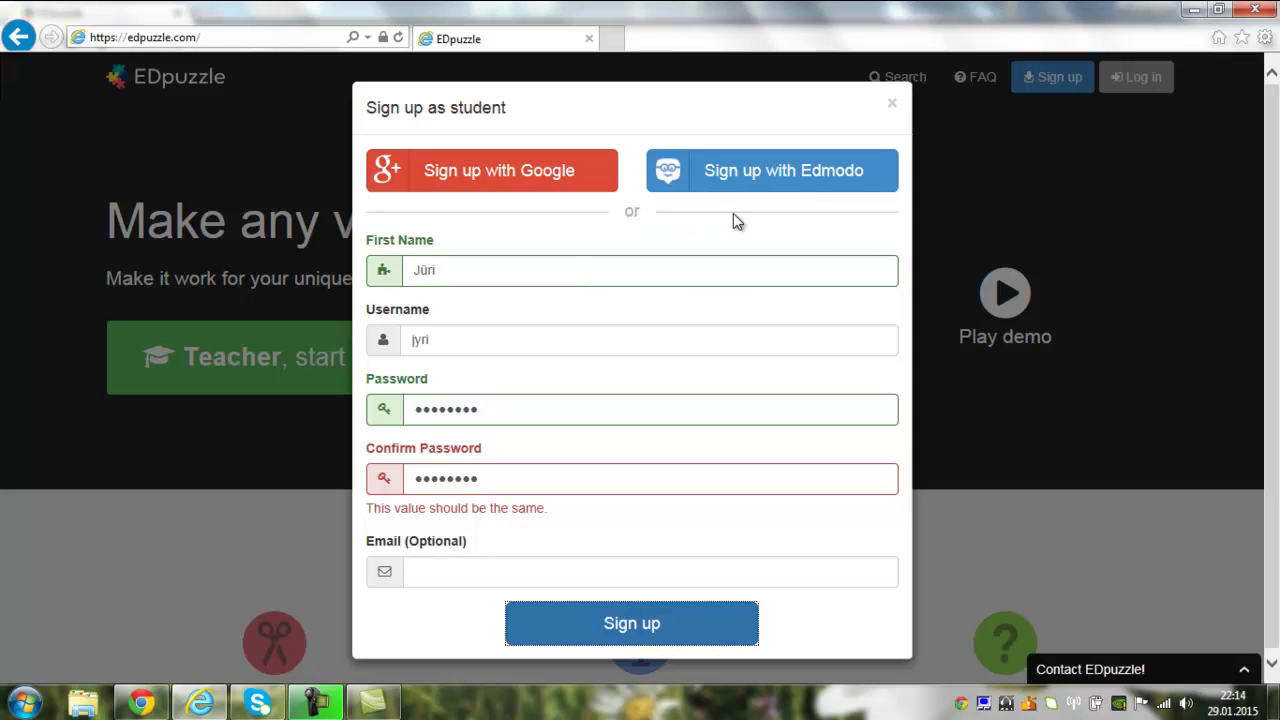
# Re-enter the matching password in the confirmation field and sign up the student account.
pyautogui.moveTo(481, 480); pyautogui.dragTo(242, 482)
pyautogui.write('••••••••')
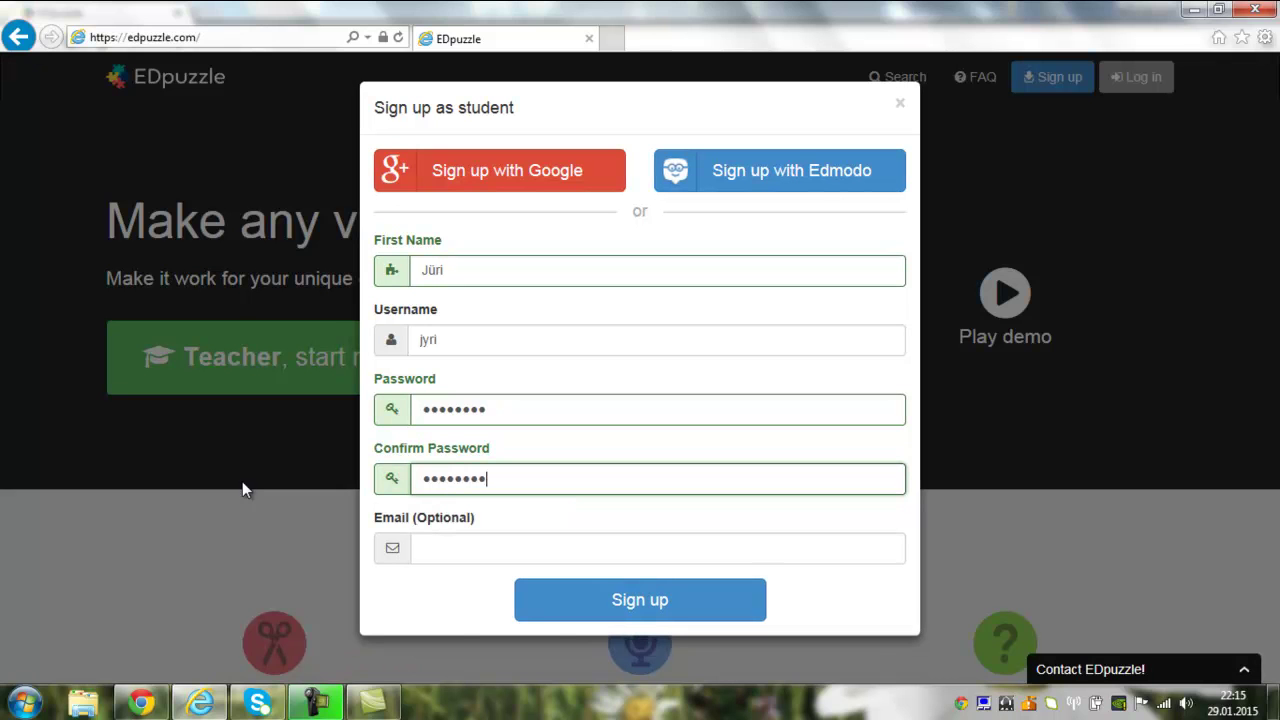
pyautogui.click(603, 605)
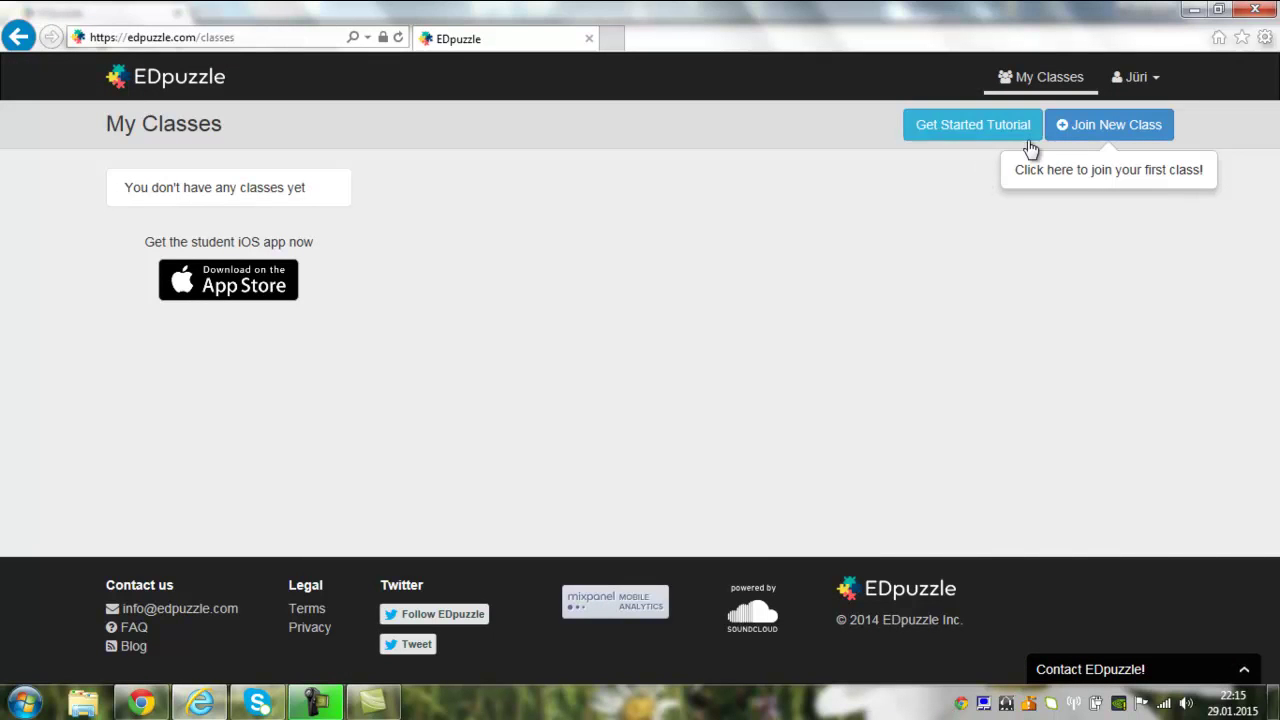
# Join the katse class as the student with the copied class code and look over its assignments.
pyautogui.click(1092, 125)
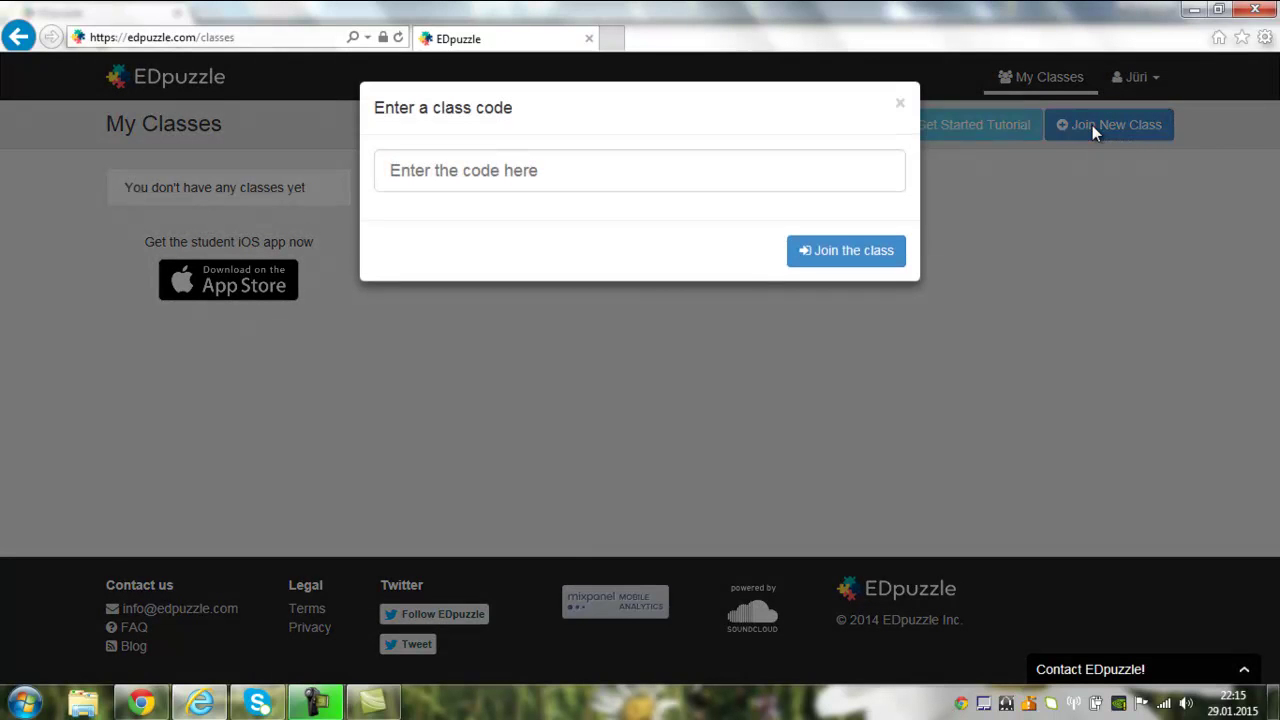
pyautogui.click(573, 178)
pyautogui.hotkey('ctrl', 'v')
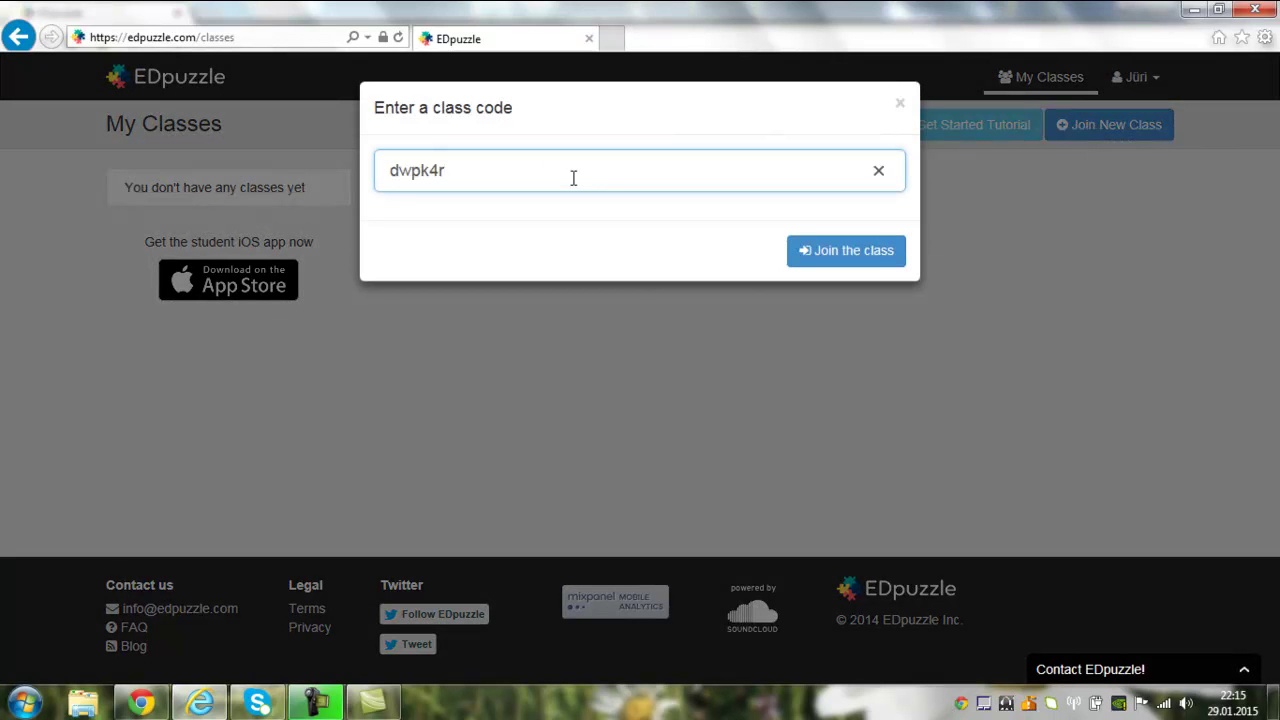
pyautogui.click(835, 250)
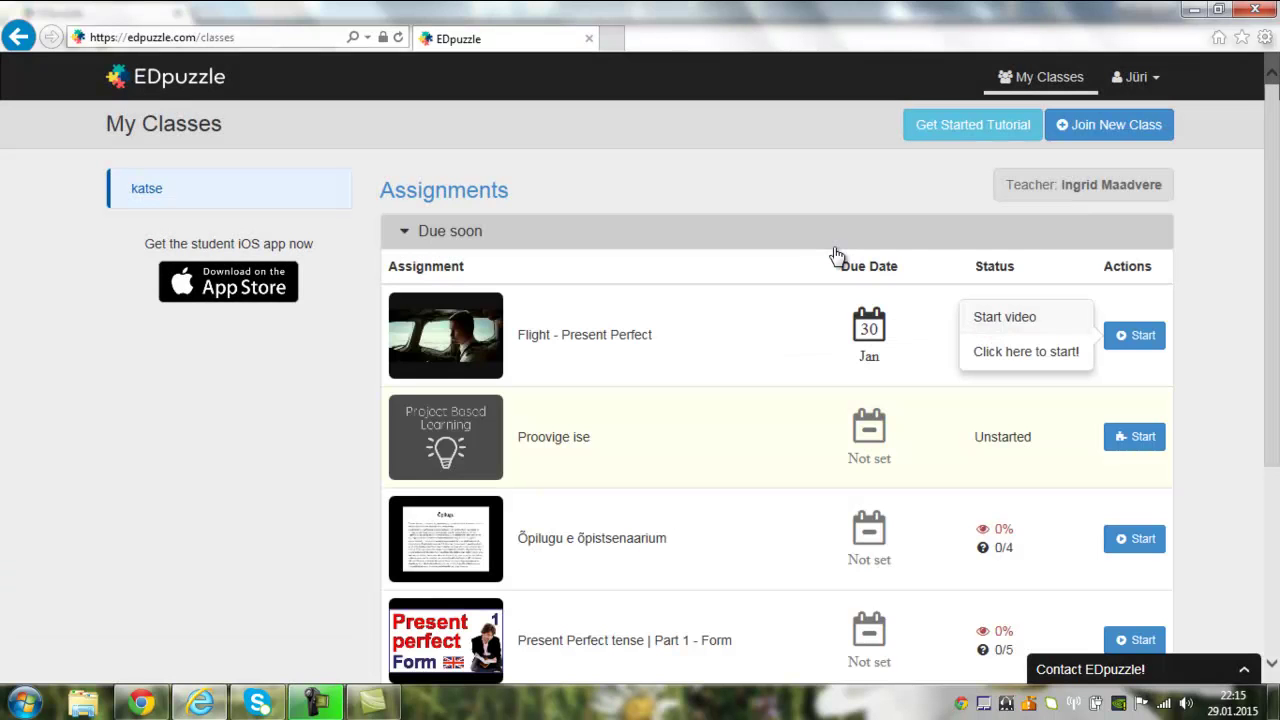
pyautogui.scroll(-1, 1276, 260)
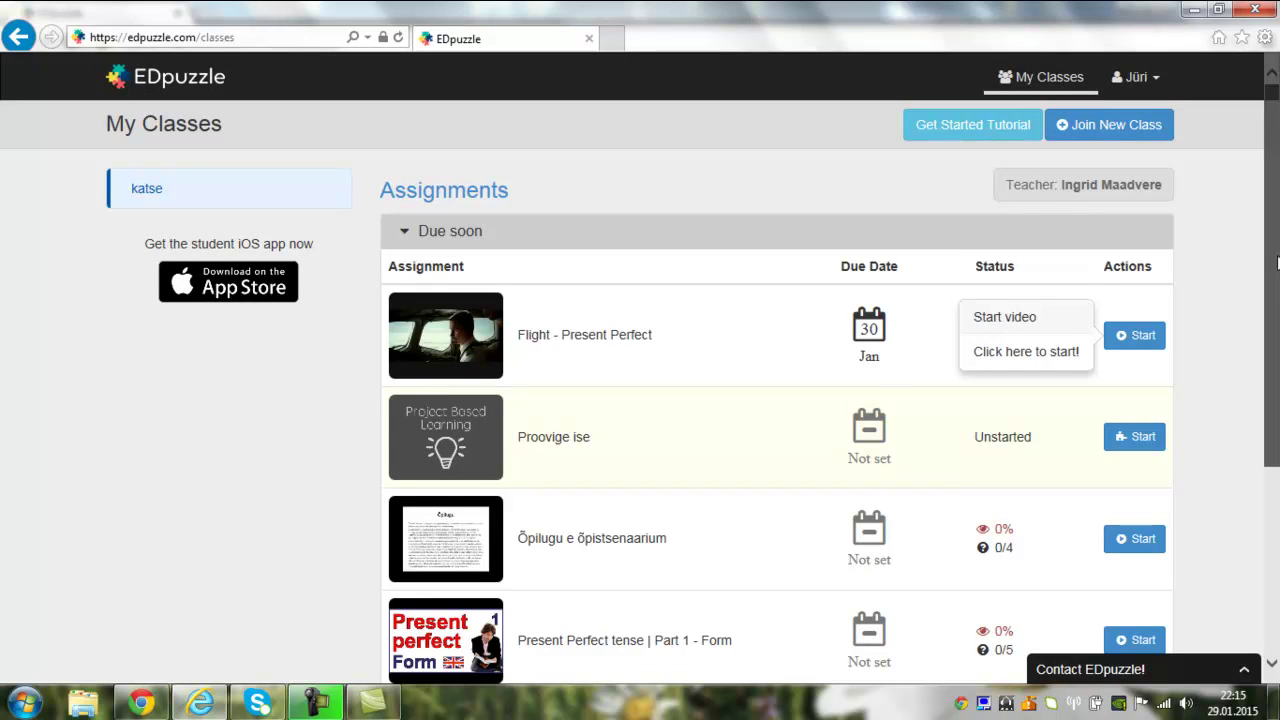
pyautogui.scroll(1, 1277, 252)
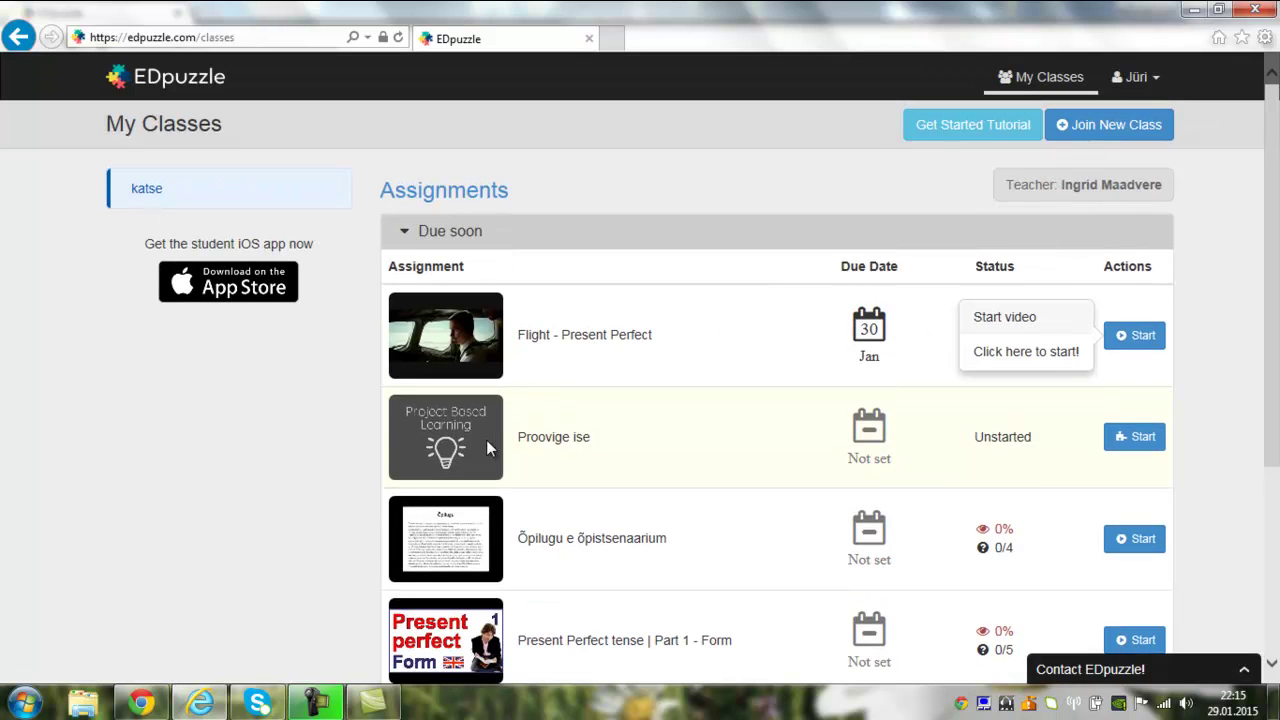
# Switch back to the teacher account in Chrome and start assigning the Kevademärgid Pirital video from My Content.
pyautogui.click(145, 705)
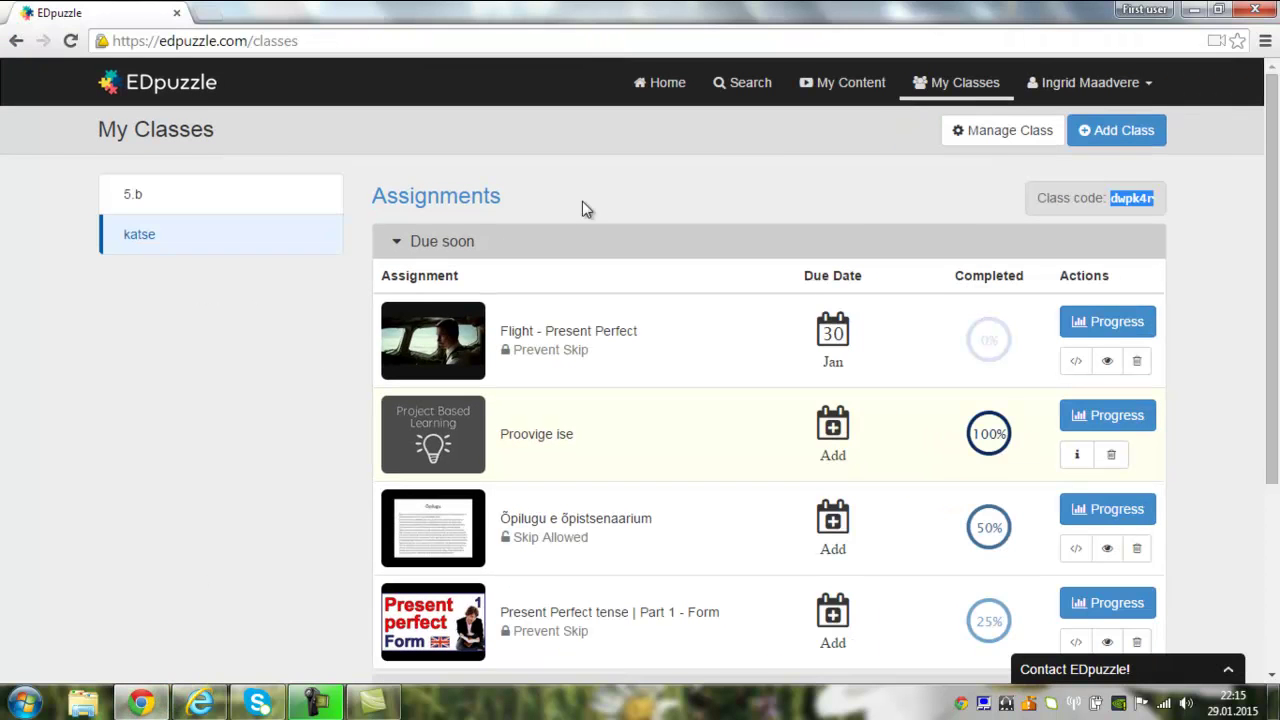
pyautogui.click(847, 86)
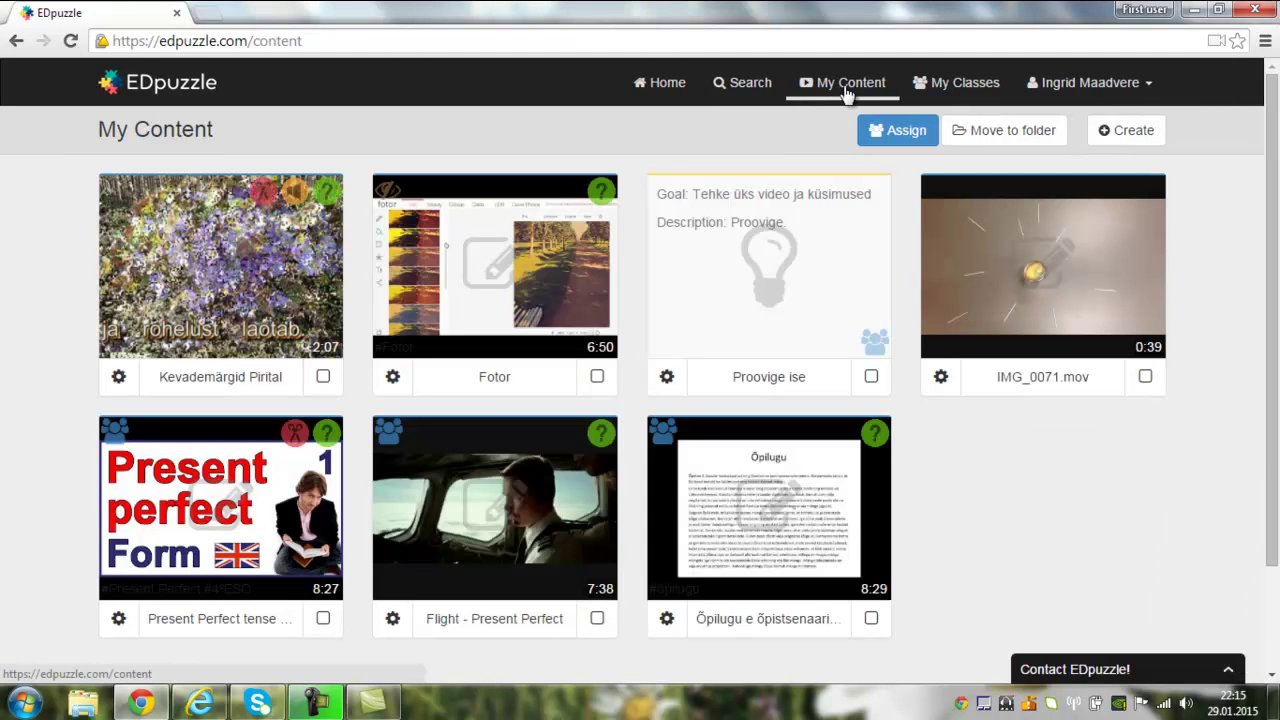
pyautogui.moveTo(166, 329)
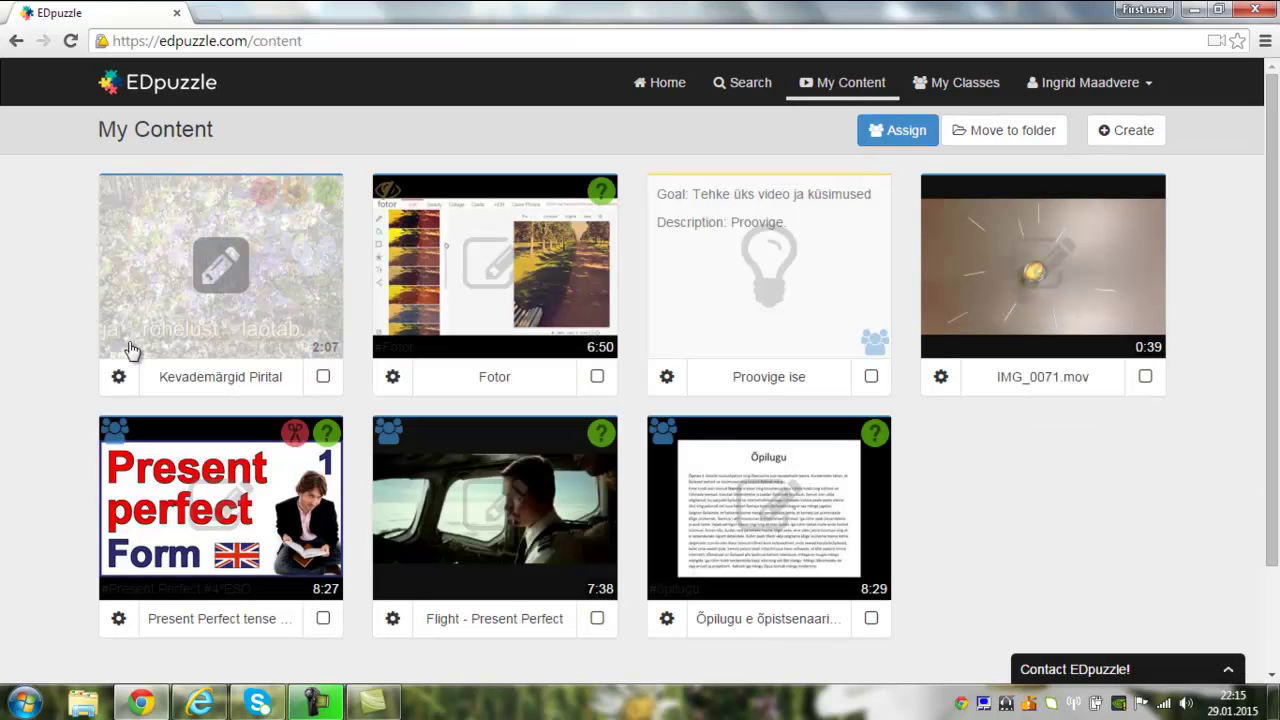
pyautogui.click(118, 376)
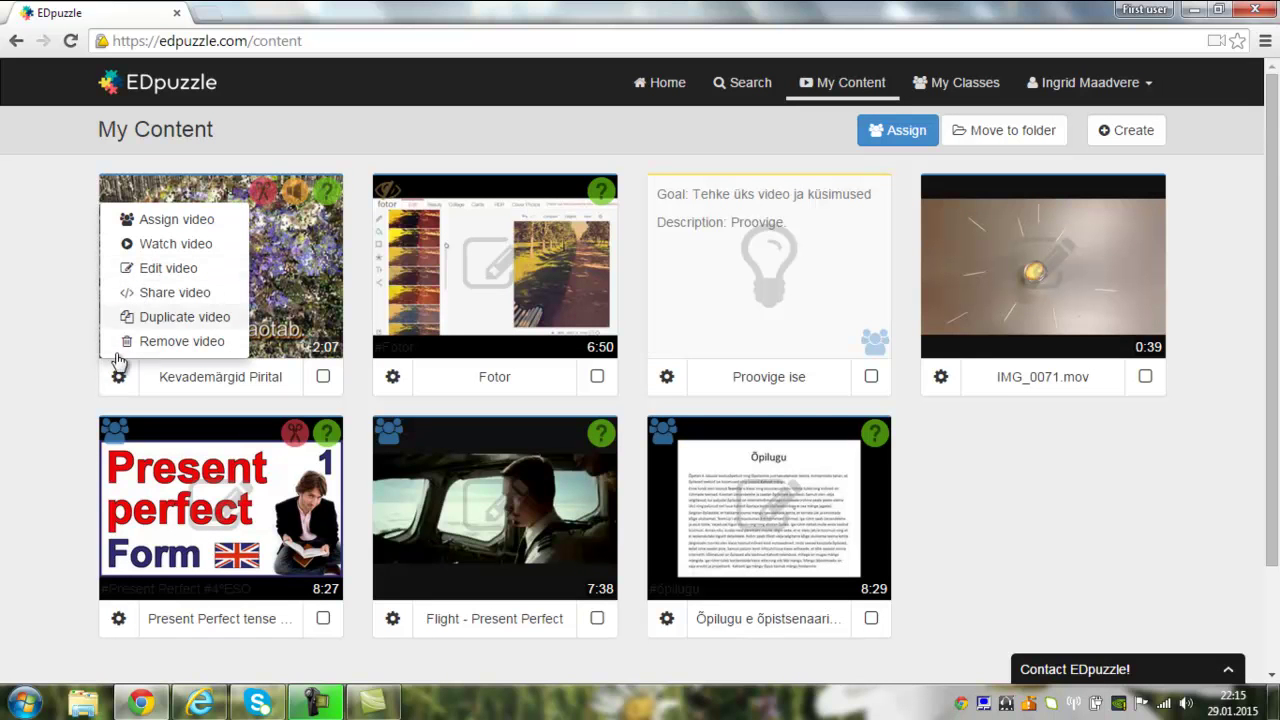
pyautogui.click(155, 222)
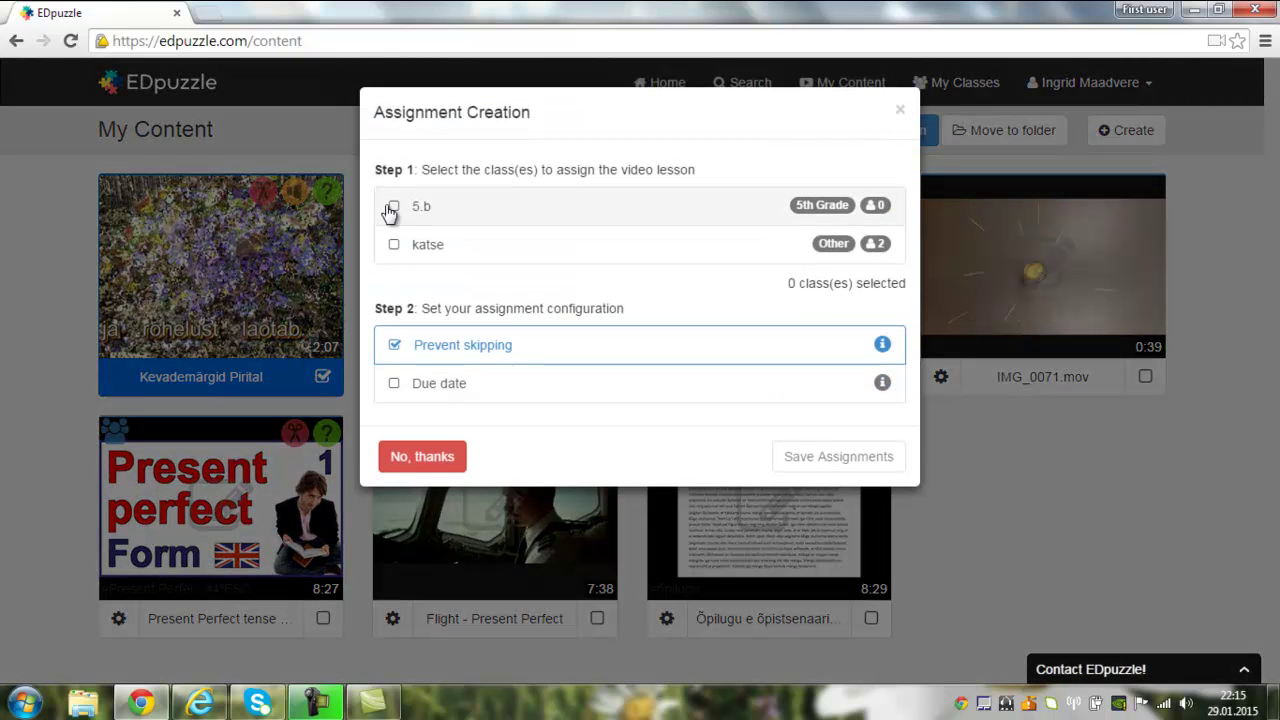
# Assign the video to the katse class with skipping allowed and a due date of Mon Feb 02, 2015, and save the assignment.
pyautogui.click(394, 246)
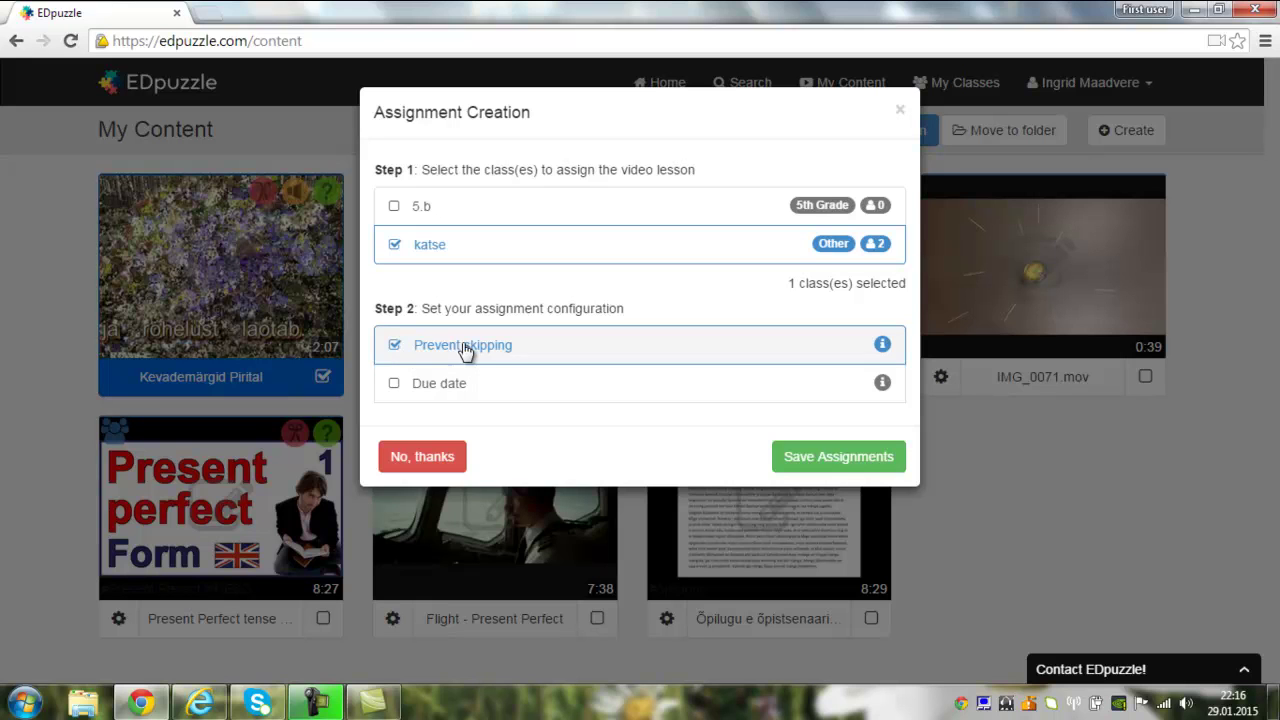
pyautogui.click(394, 347)
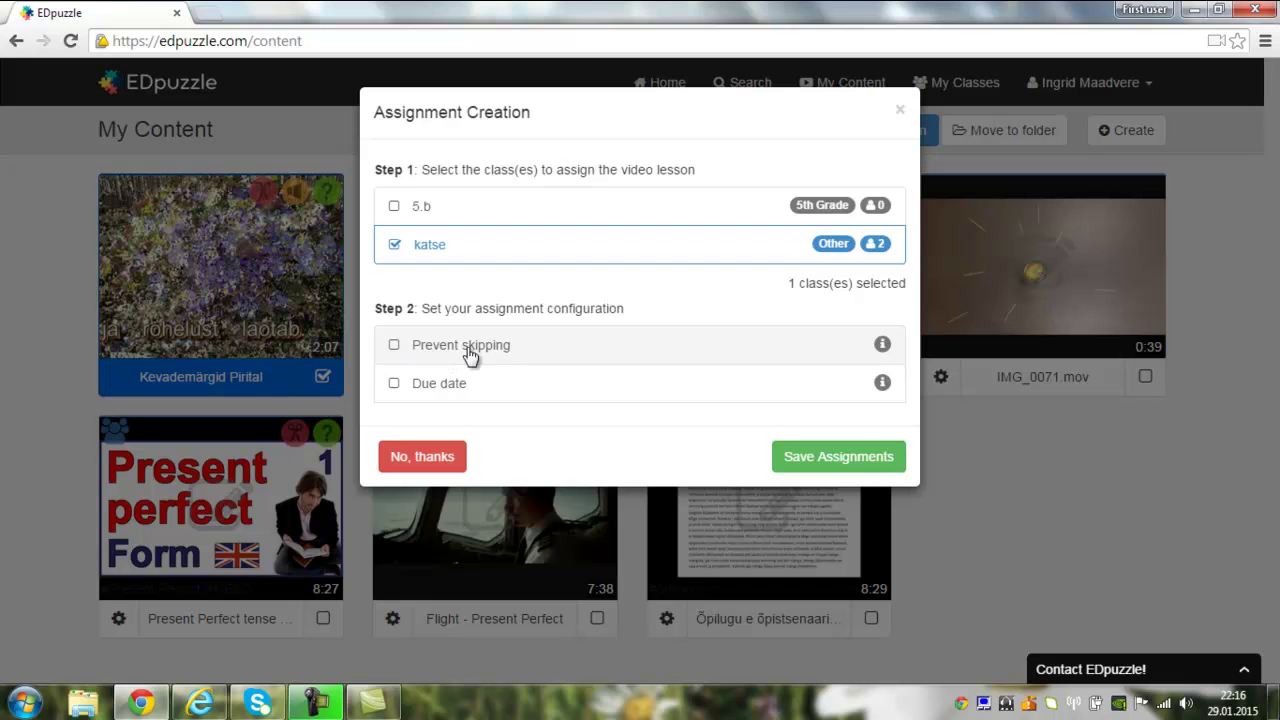
pyautogui.click(395, 386)
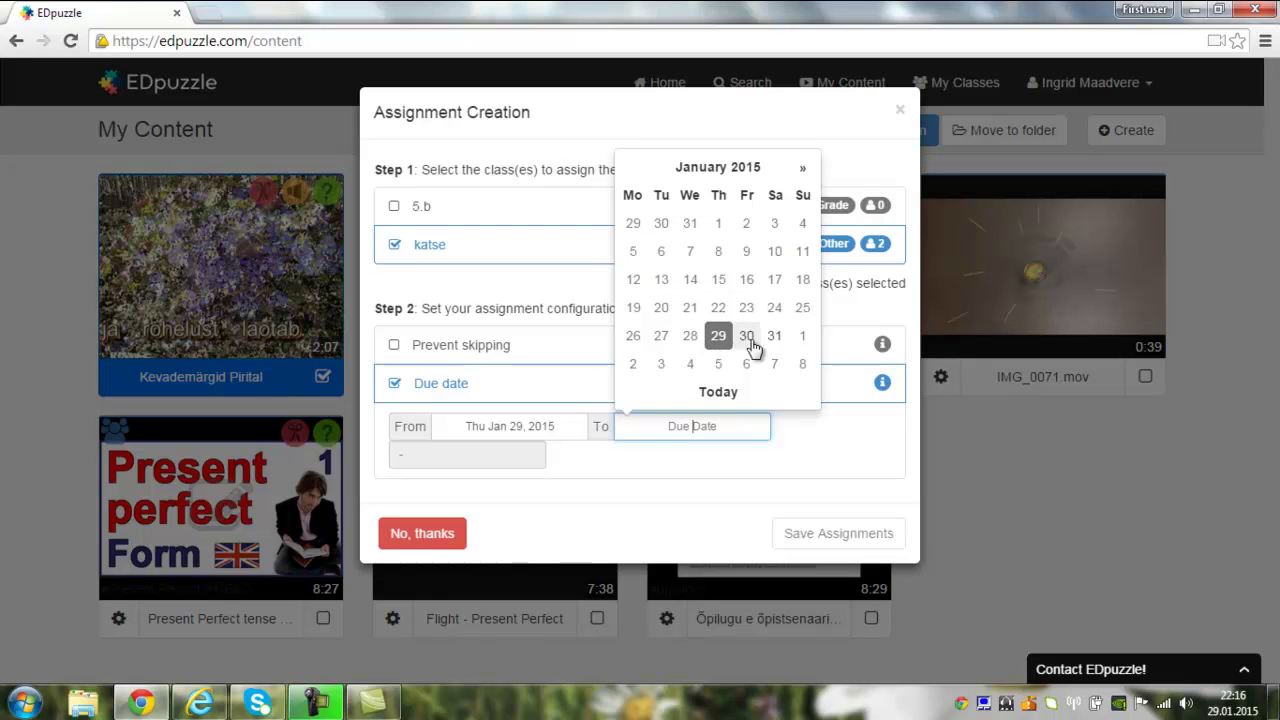
pyautogui.click(632, 366)
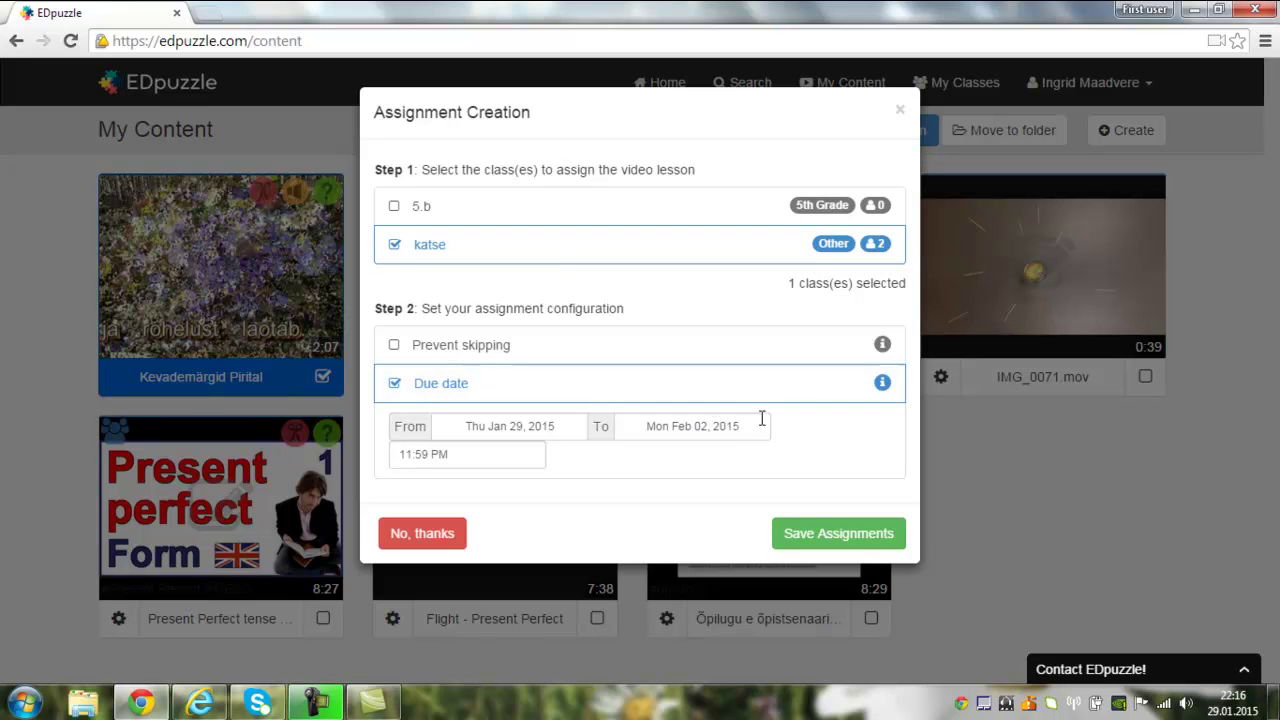
pyautogui.click(822, 538)
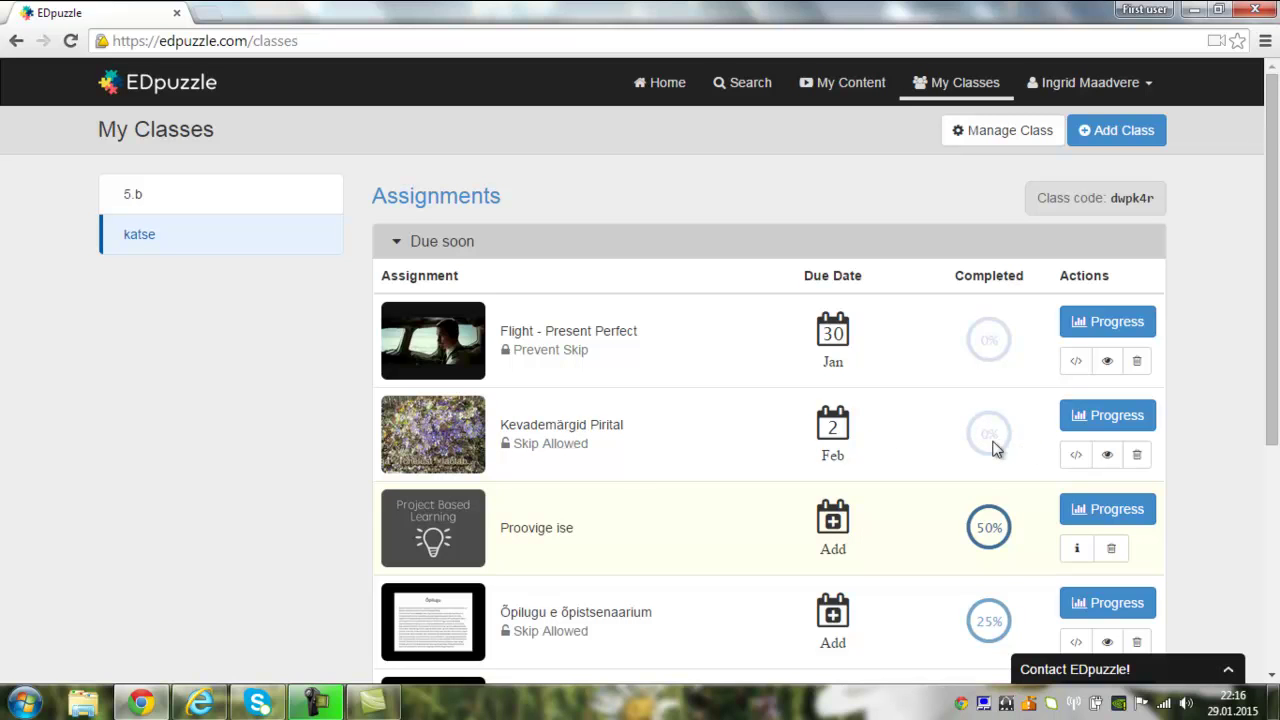
# Switch to the student account in Internet Explorer and reload the class page to refresh the katse assignments.
pyautogui.click(205, 705)
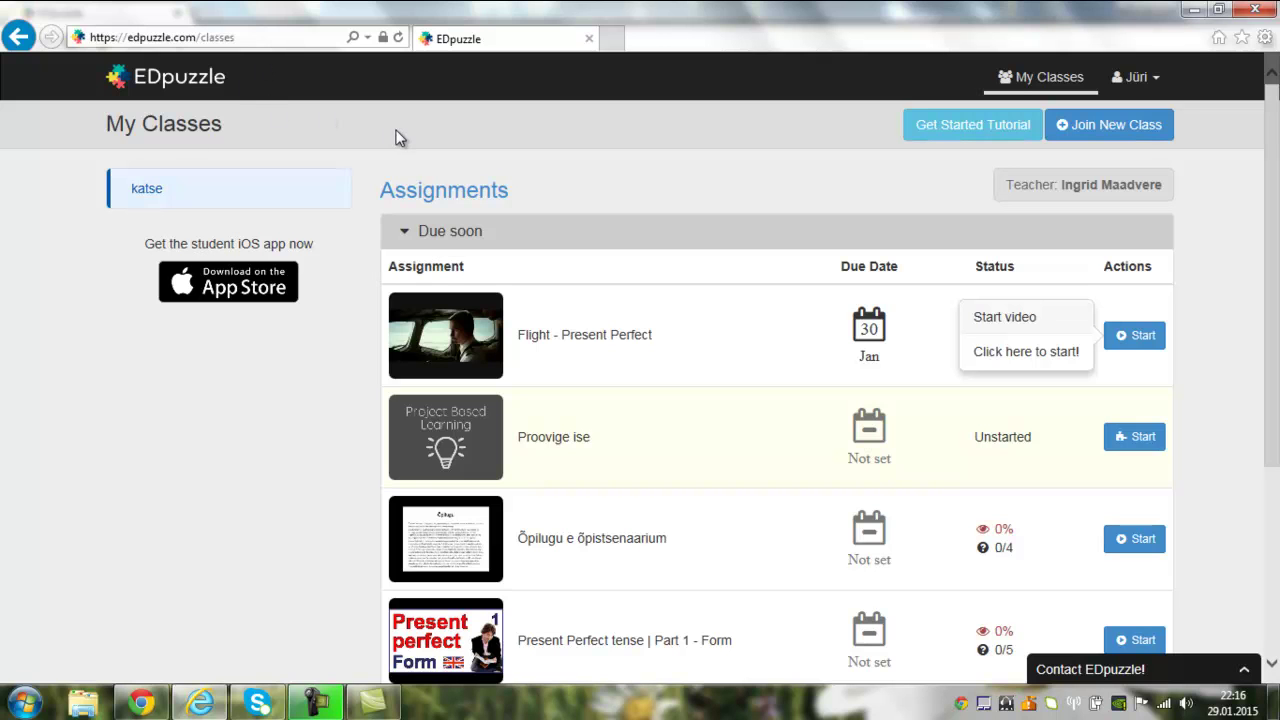
pyautogui.scroll(-4, 1277, 187)
pyautogui.scroll(4, 700, 300)
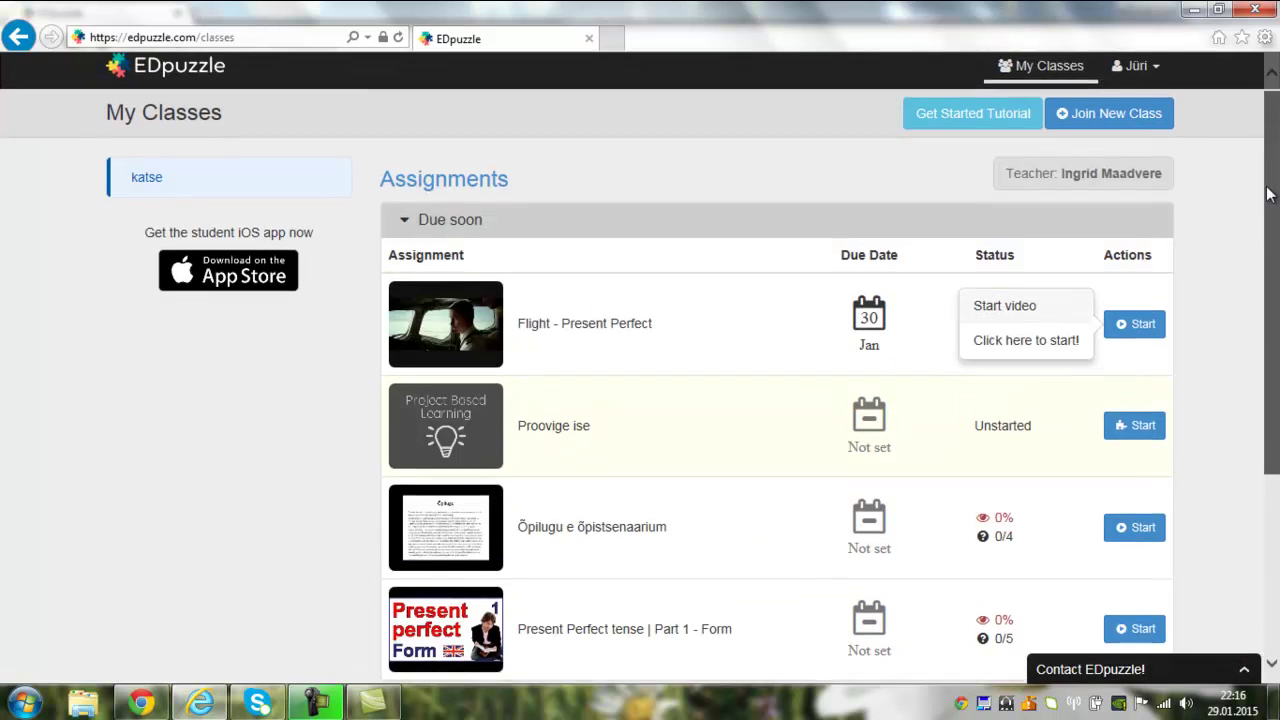
pyautogui.click(252, 45)
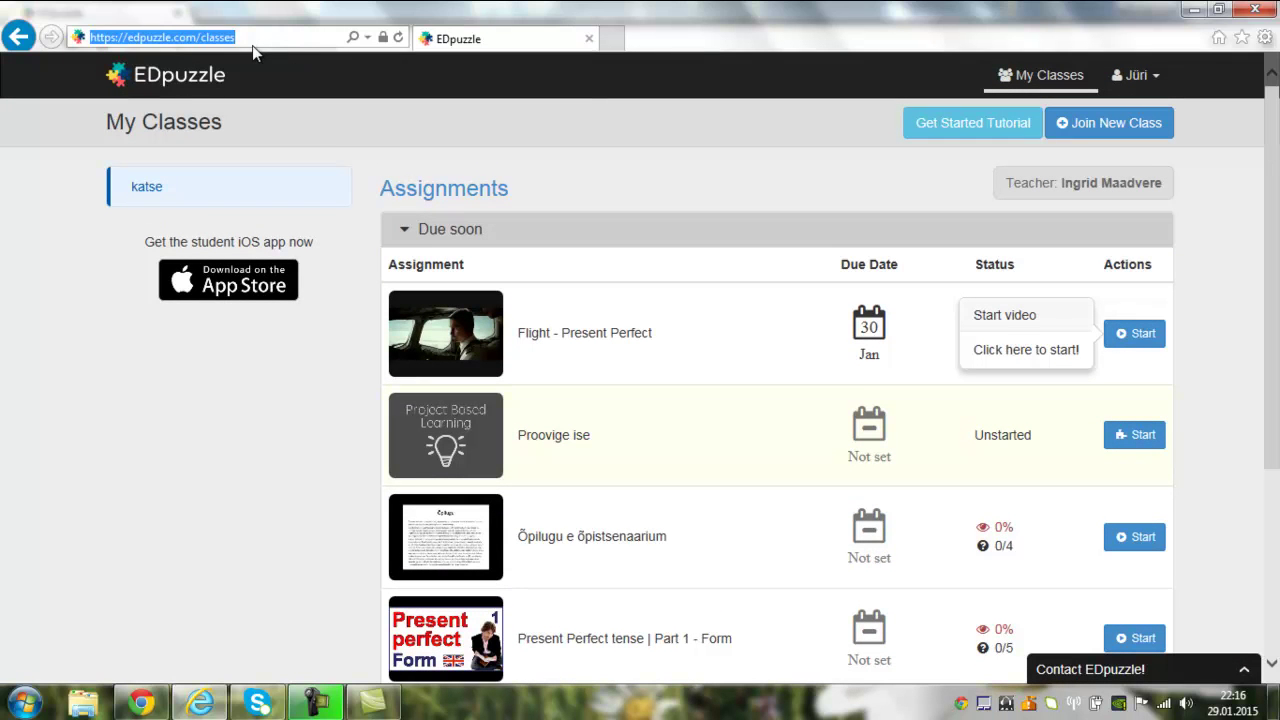
pyautogui.press('Return')
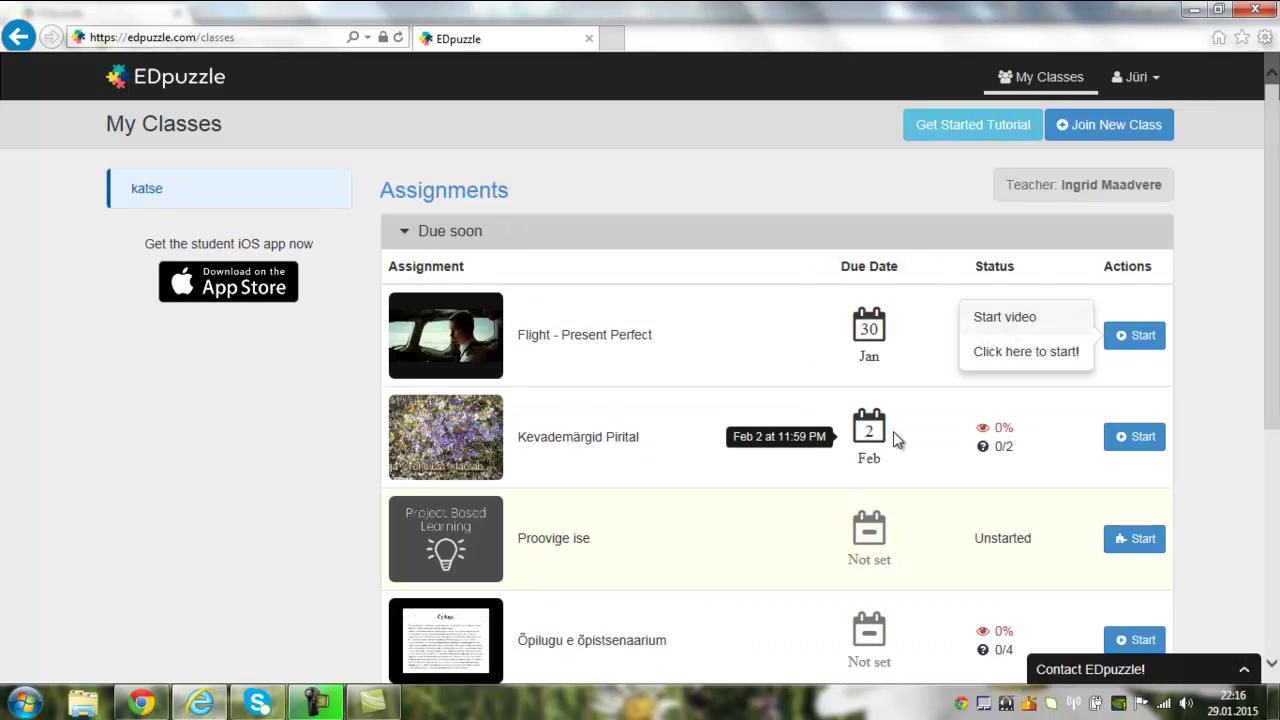
# Start the Kevademärgid Pirital assignment, play the video briefly, pause it and jump to the first question marker.
pyautogui.click(1138, 437)
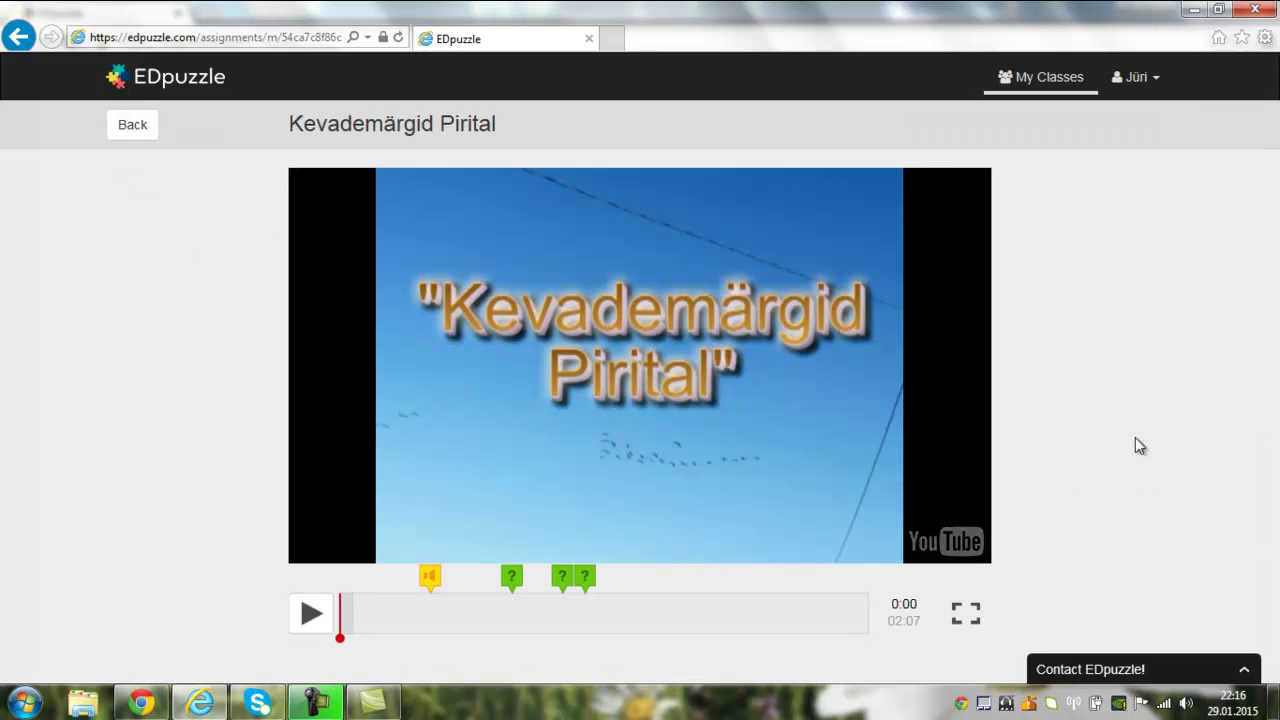
pyautogui.click(310, 622)
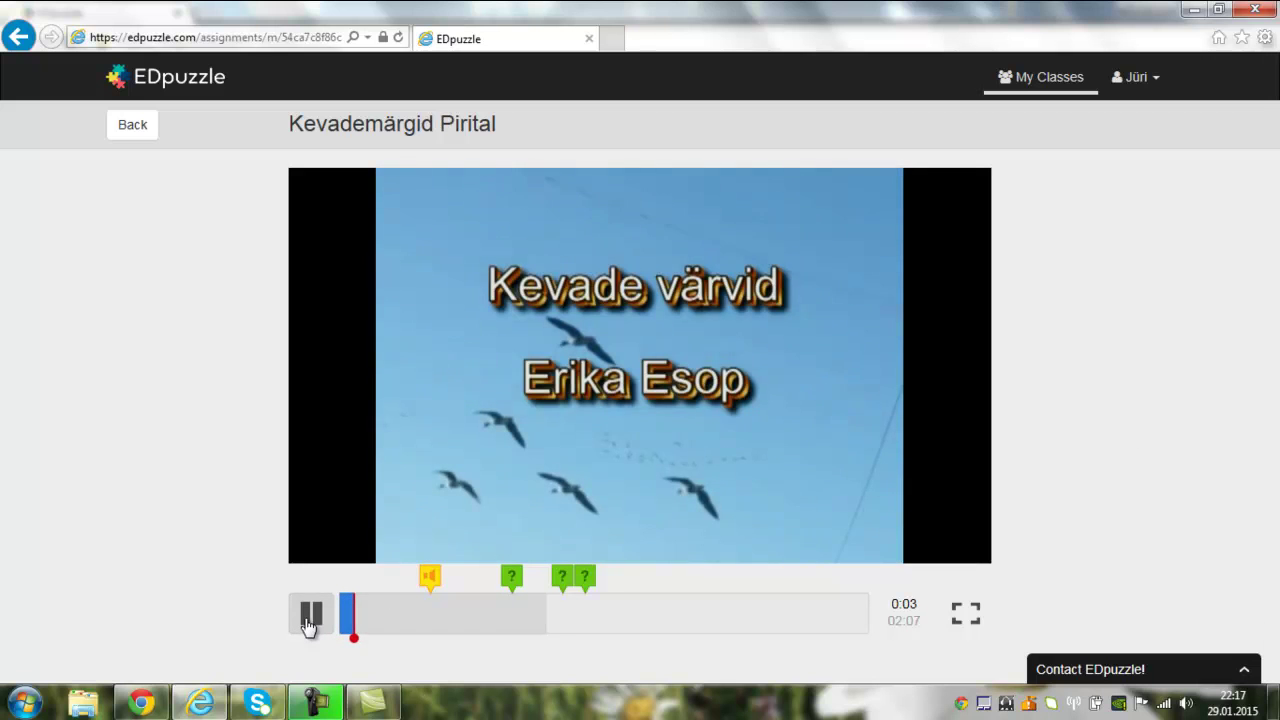
pyautogui.click(310, 622)
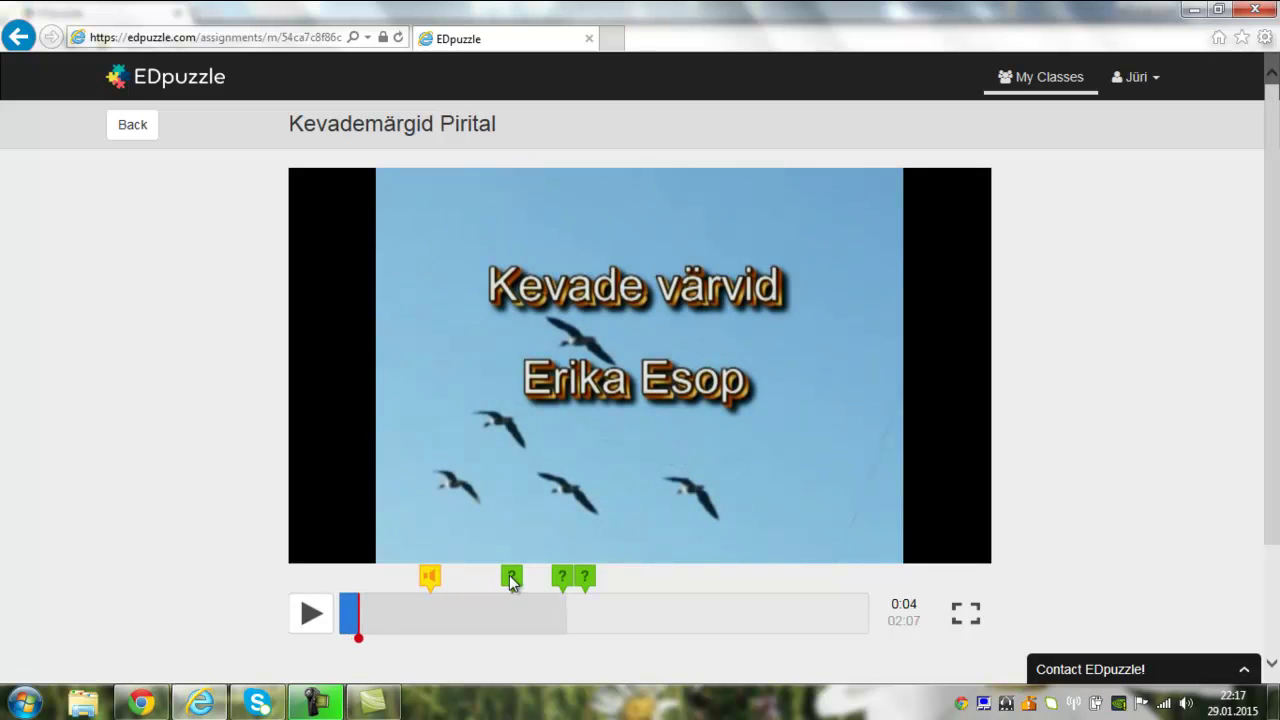
pyautogui.click(509, 576)
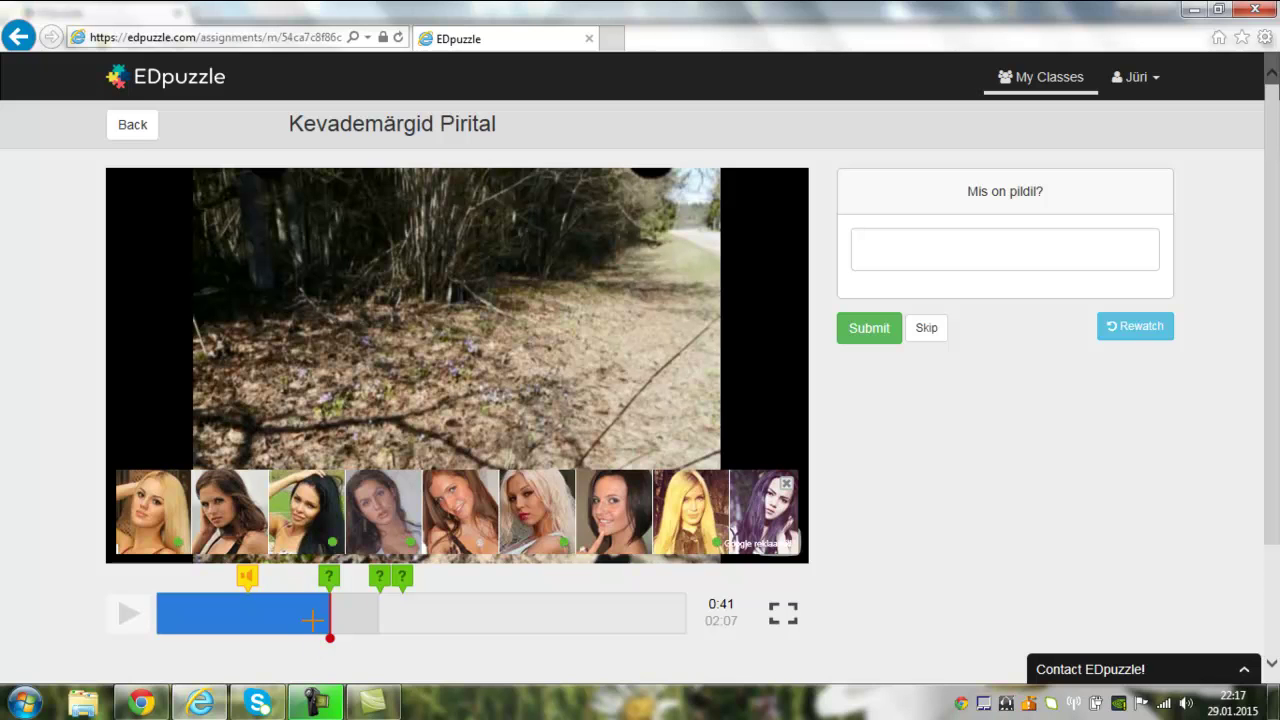
# Answer the question "Mis on pildil?" with "käbi", submit it and continue the video.
pyautogui.click(929, 240)
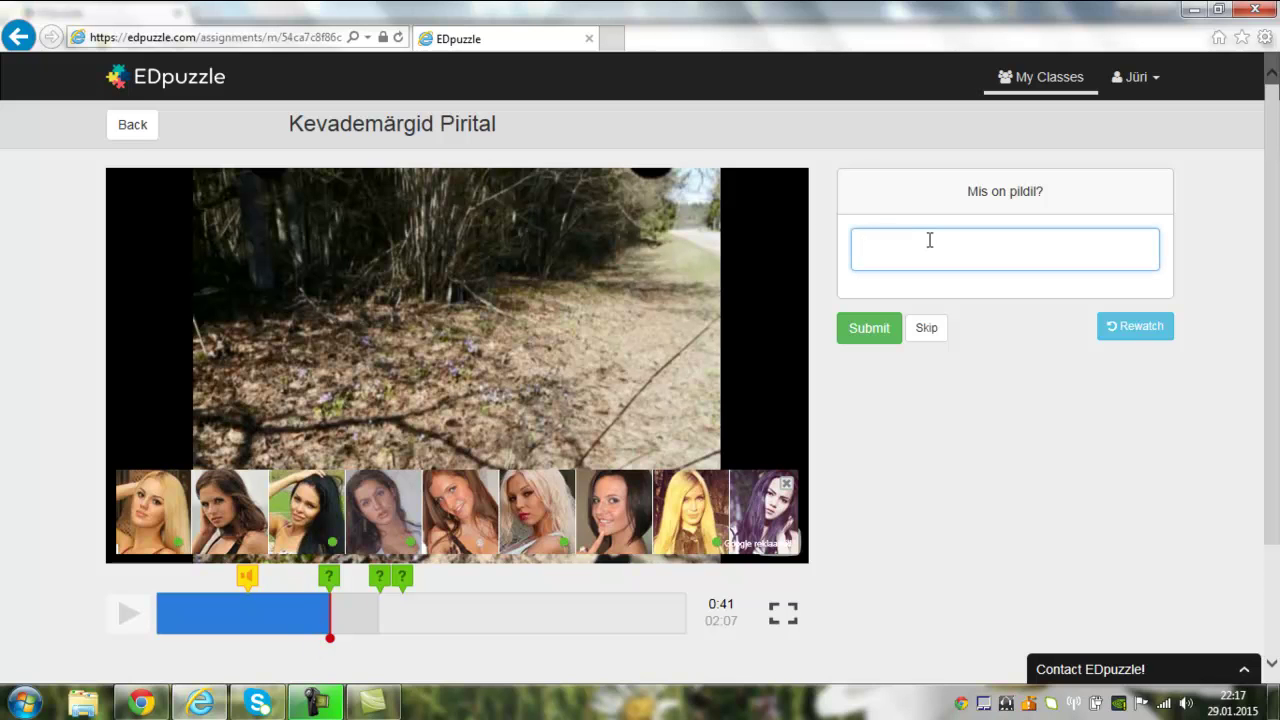
pyautogui.write('käbi')
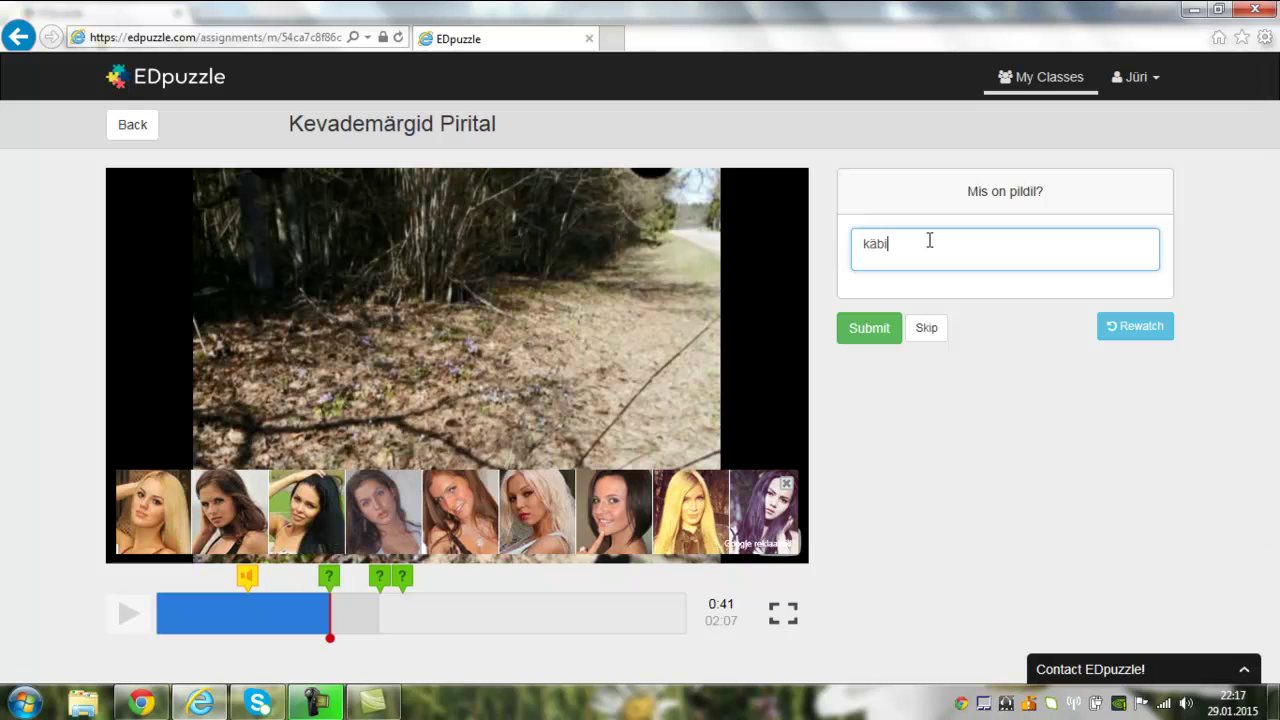
pyautogui.click(870, 332)
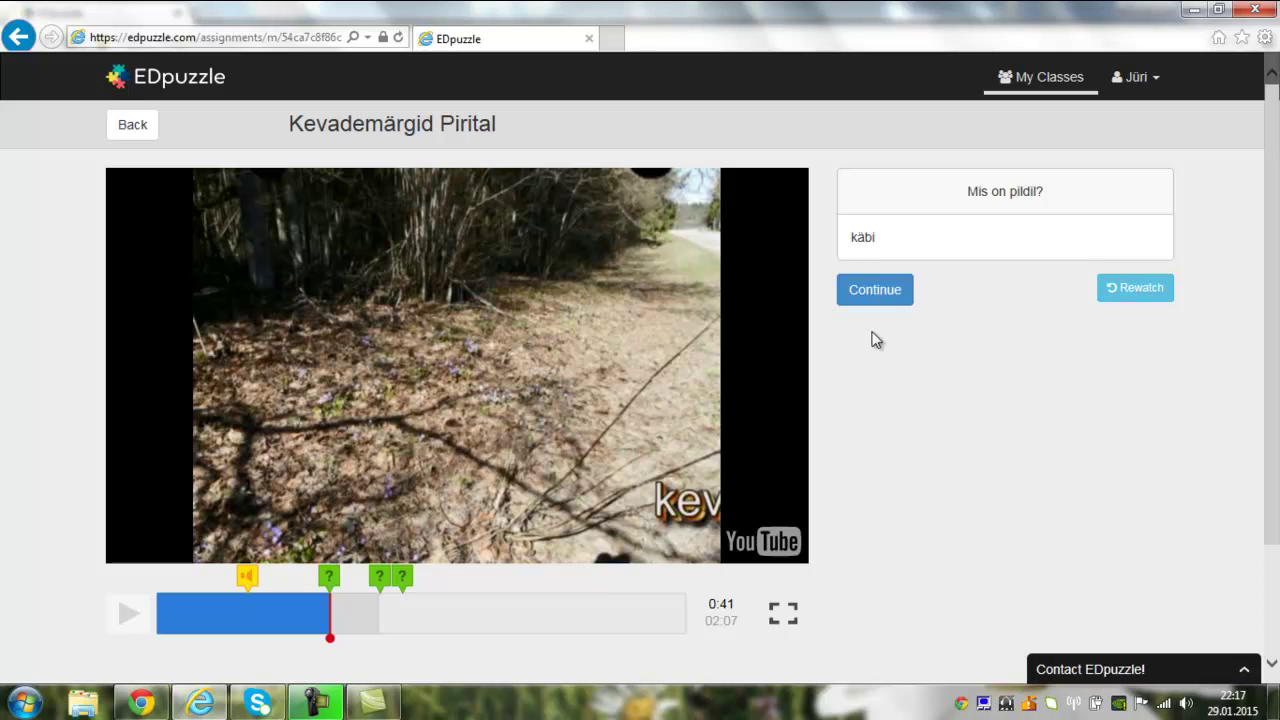
pyautogui.click(884, 289)
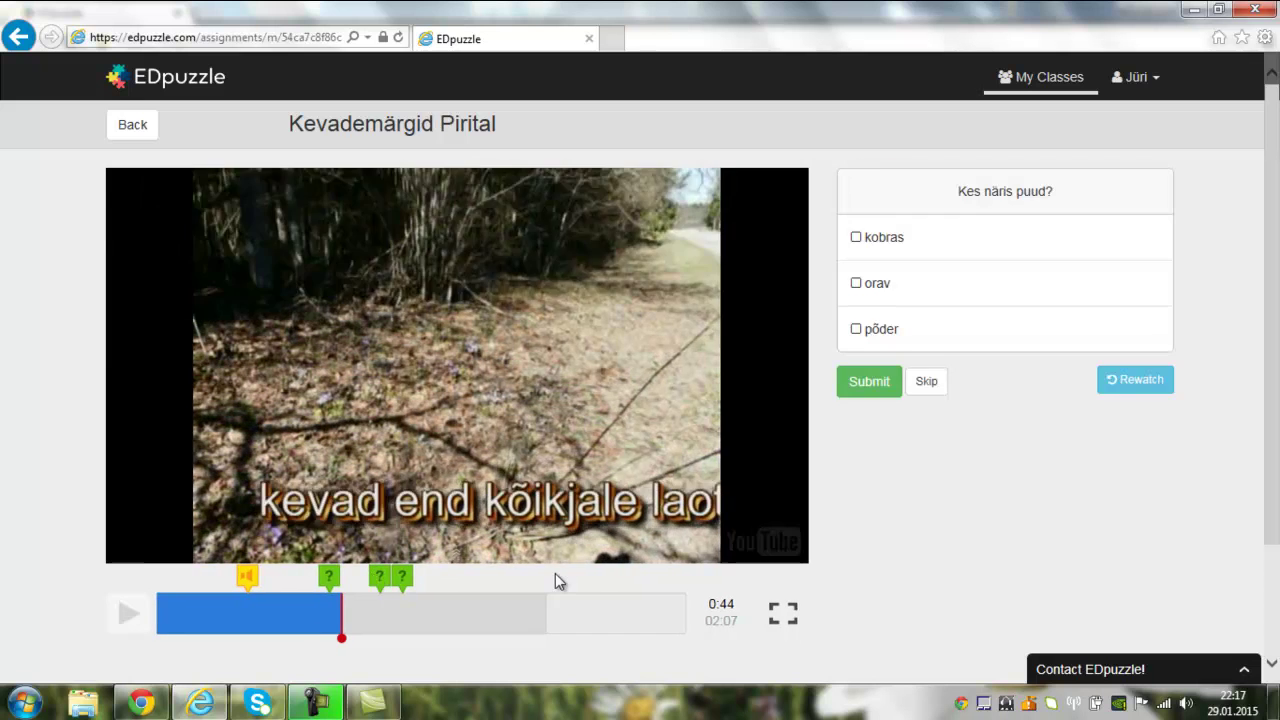
# Answer the question "Kes näris puud?" with kobras and orav, submit it and continue the video.
pyautogui.click(857, 242)
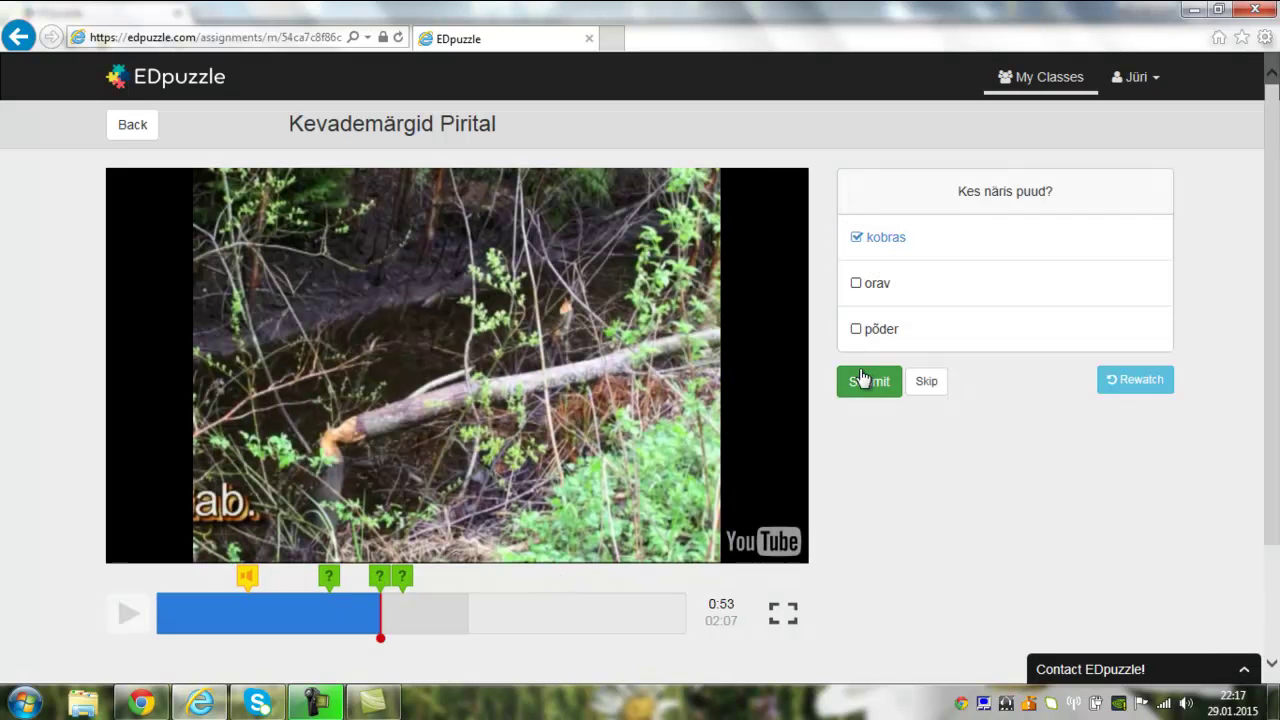
pyautogui.click(855, 329)
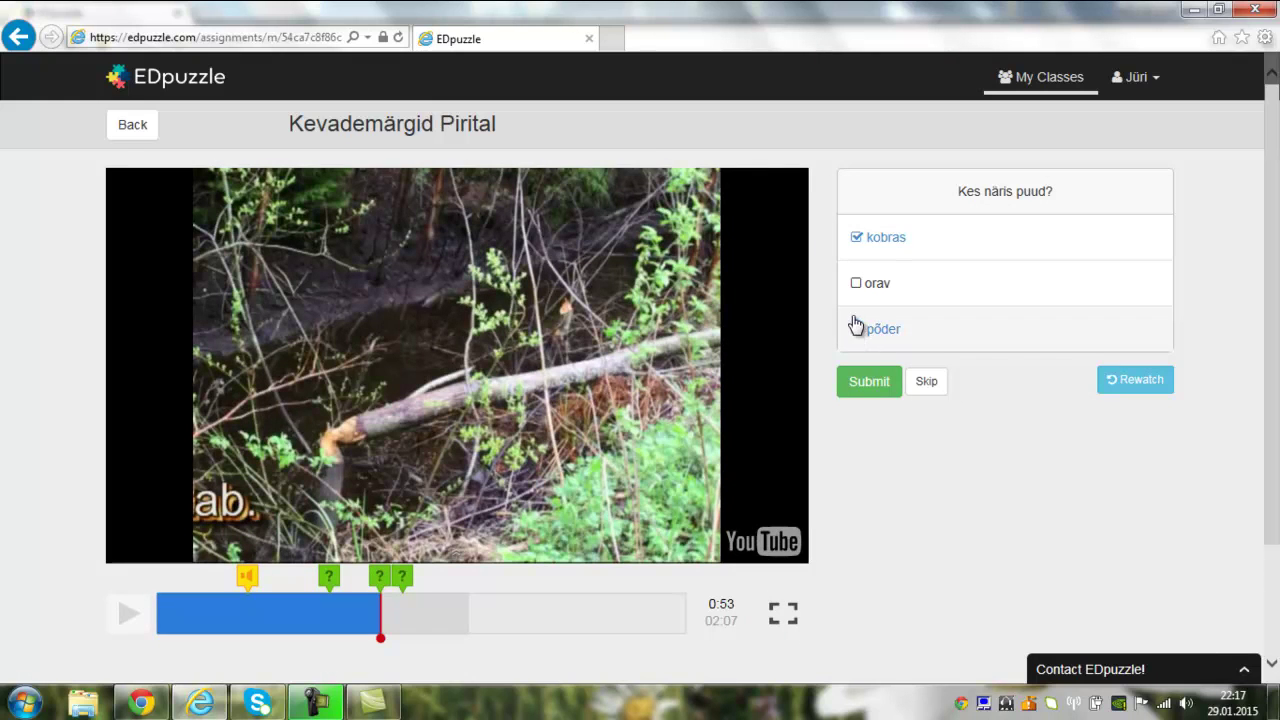
pyautogui.click(855, 284)
pyautogui.click(855, 331)
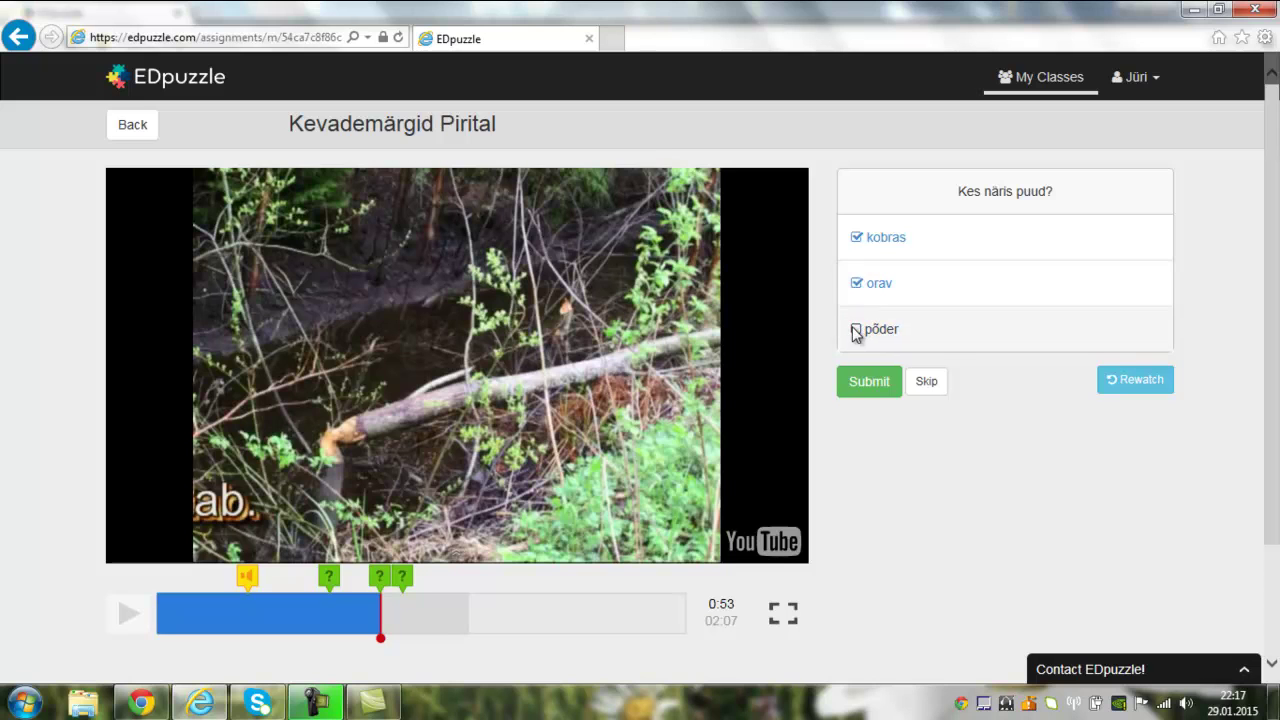
pyautogui.click(866, 383)
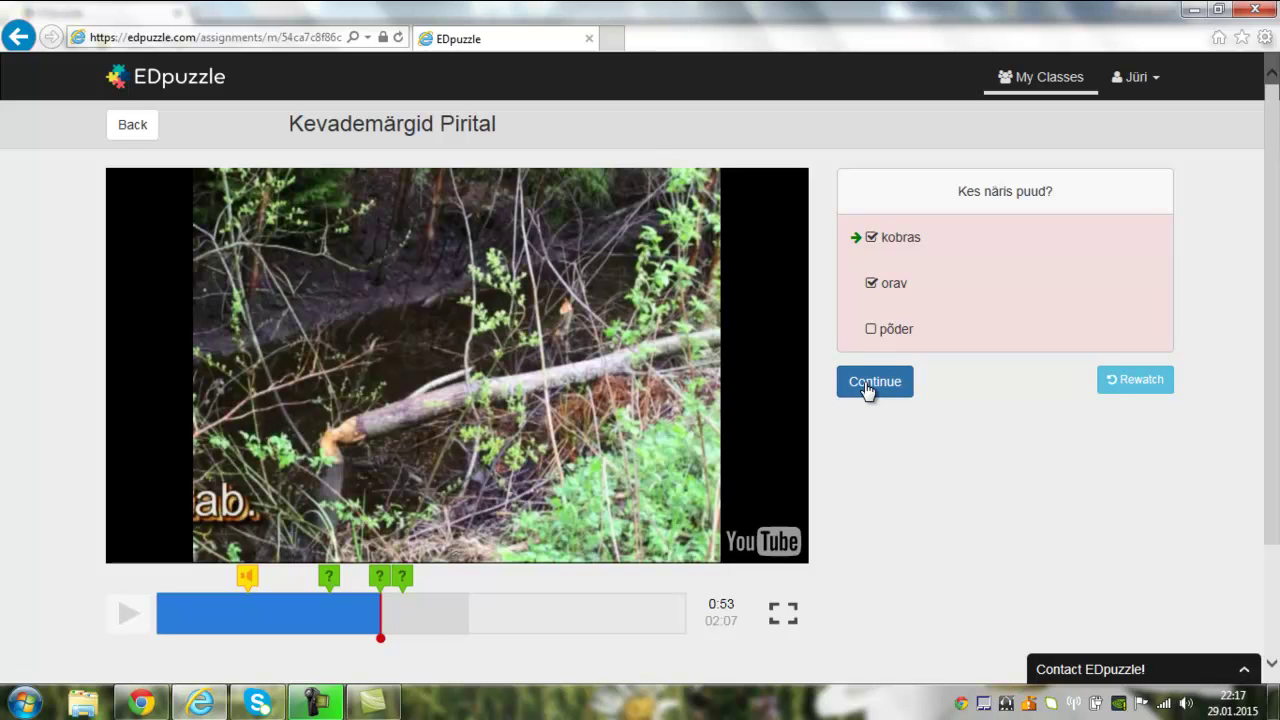
pyautogui.click(878, 387)
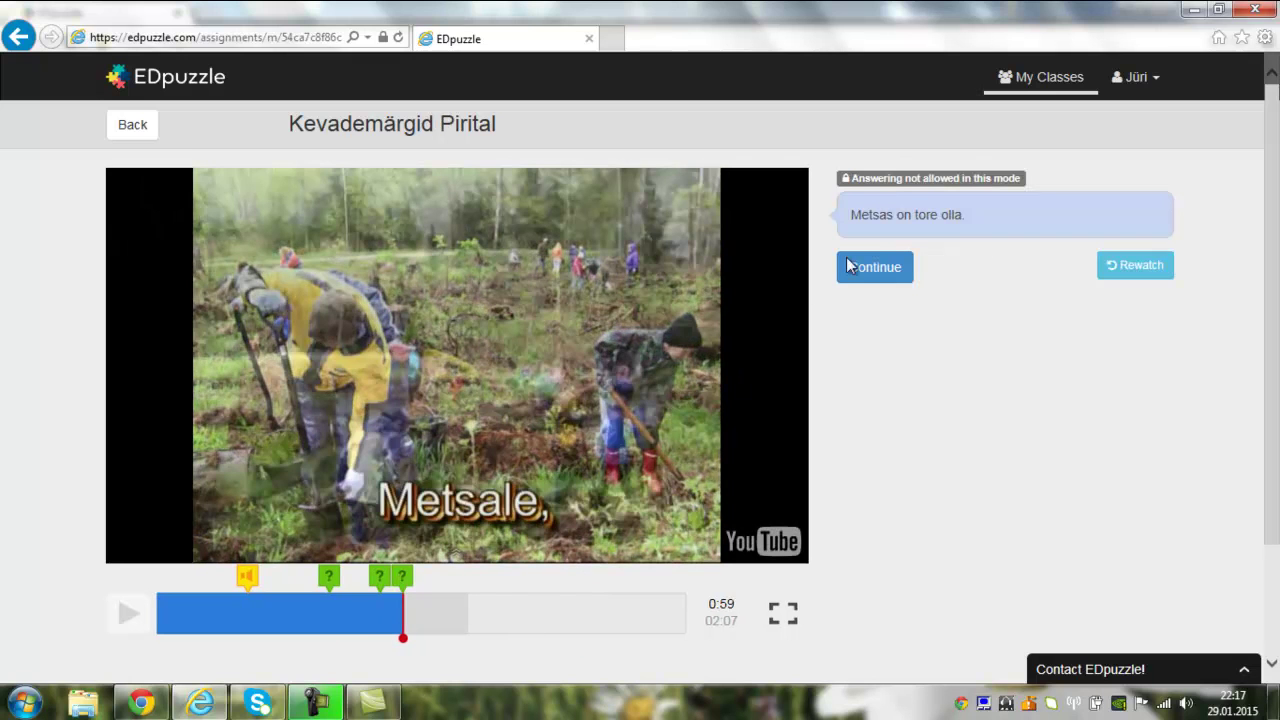
# Continue past the comment "Metsas on tore olla." and go back to the student's class assignments.
pyautogui.click(884, 284)
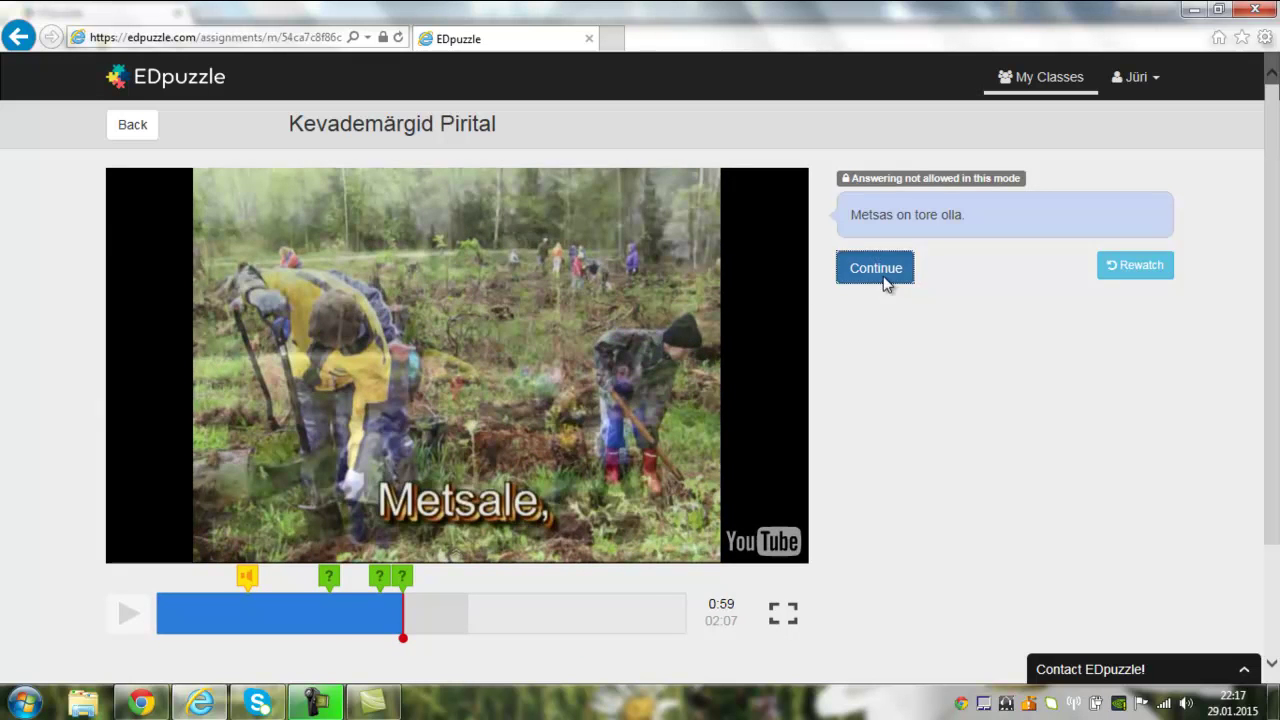
pyautogui.click(311, 613)
pyautogui.click(130, 126)
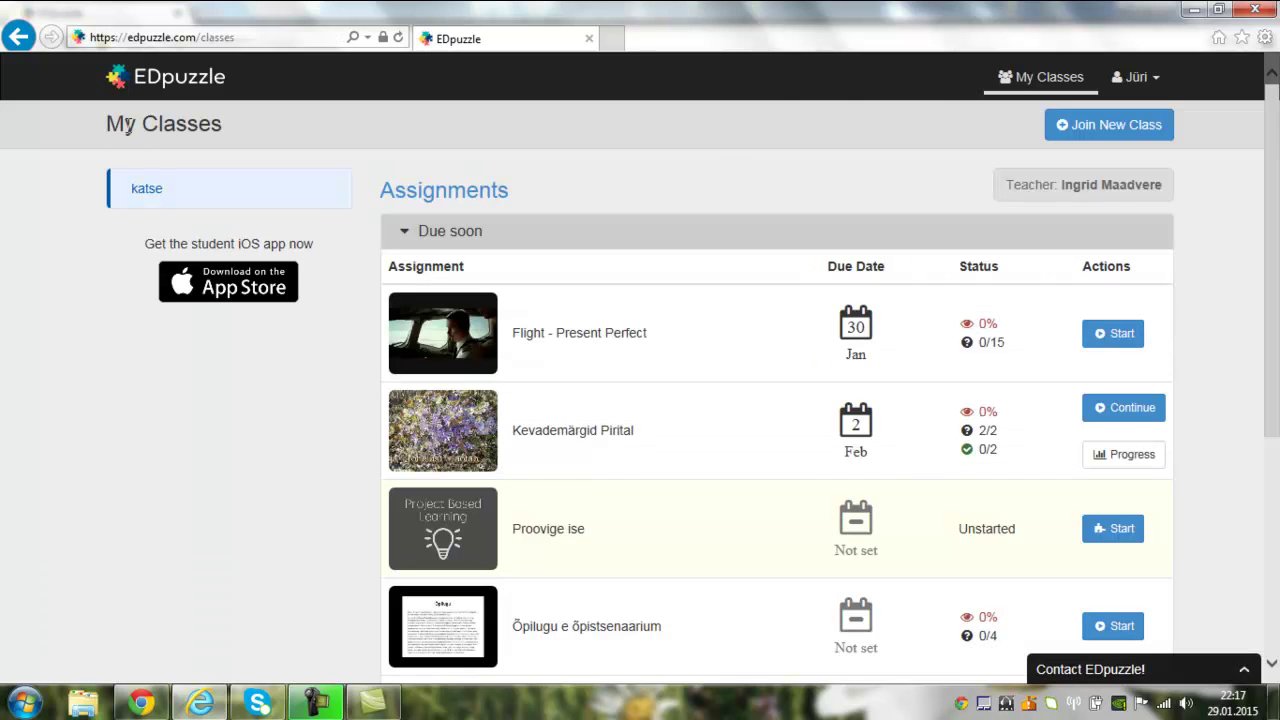
# Switch to the teacher account in Chrome and open the progress of the student who answered the Kevademärgid Pirital questions.
pyautogui.click(141, 703)
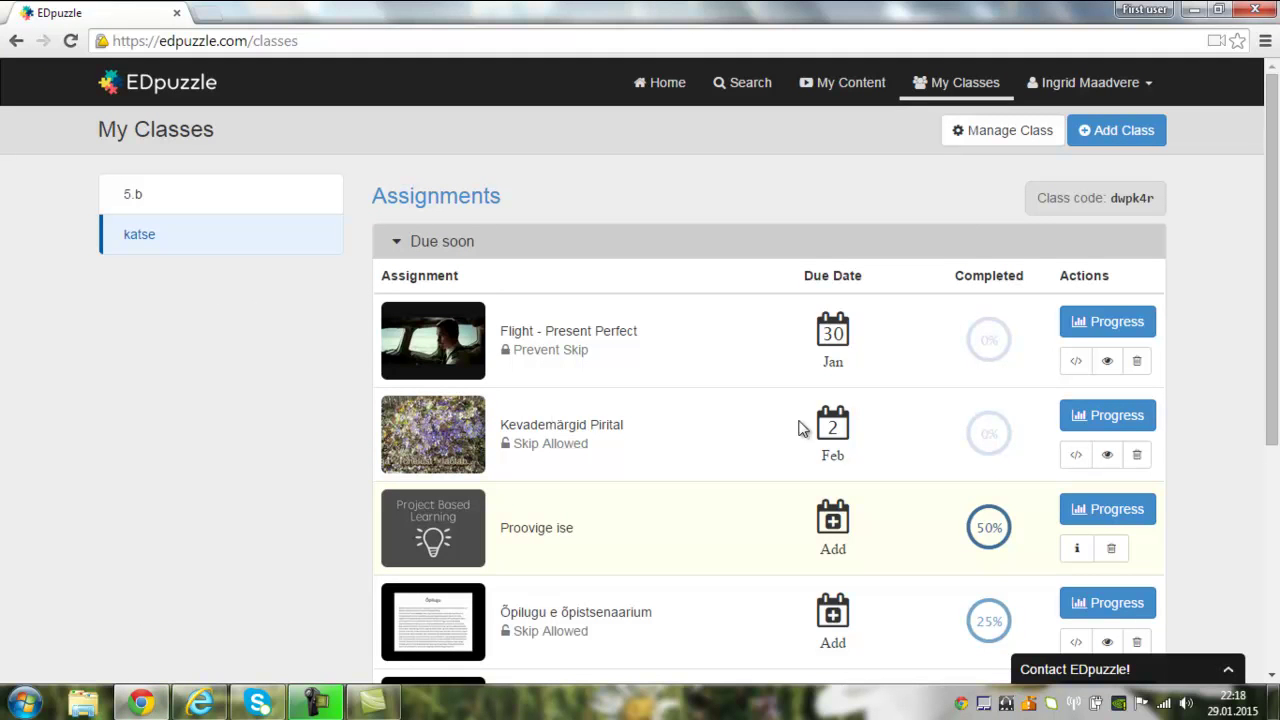
pyautogui.click(1116, 422)
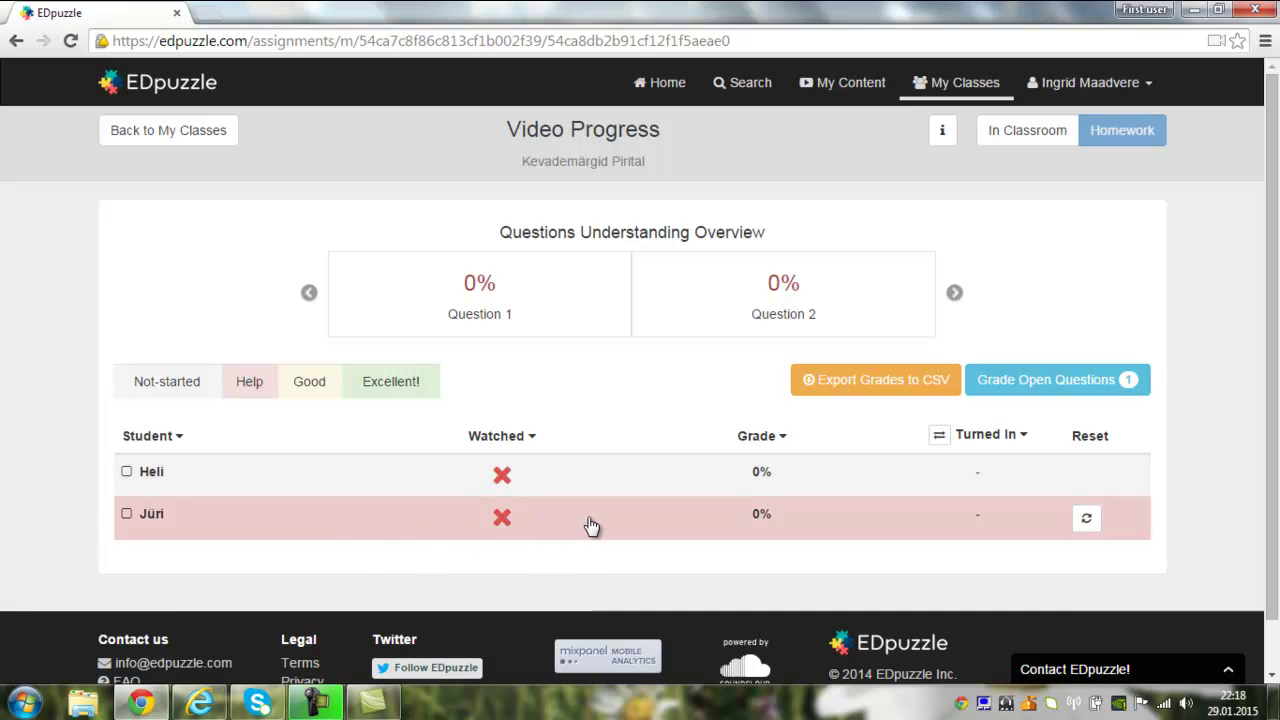
pyautogui.click(592, 526)
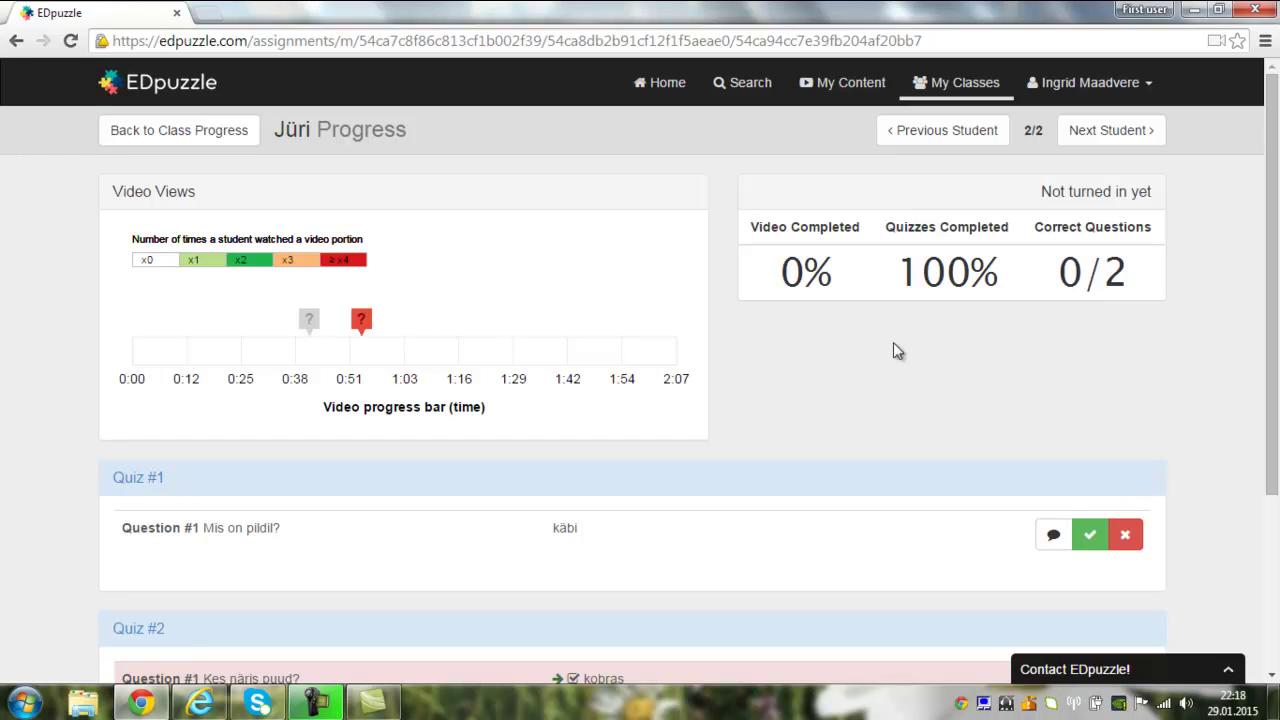
# Mark the student's answer "käbi" as correct, review the updated progress and return to My Classes.
pyautogui.moveTo(1273, 262); pyautogui.dragTo(1275, 408)
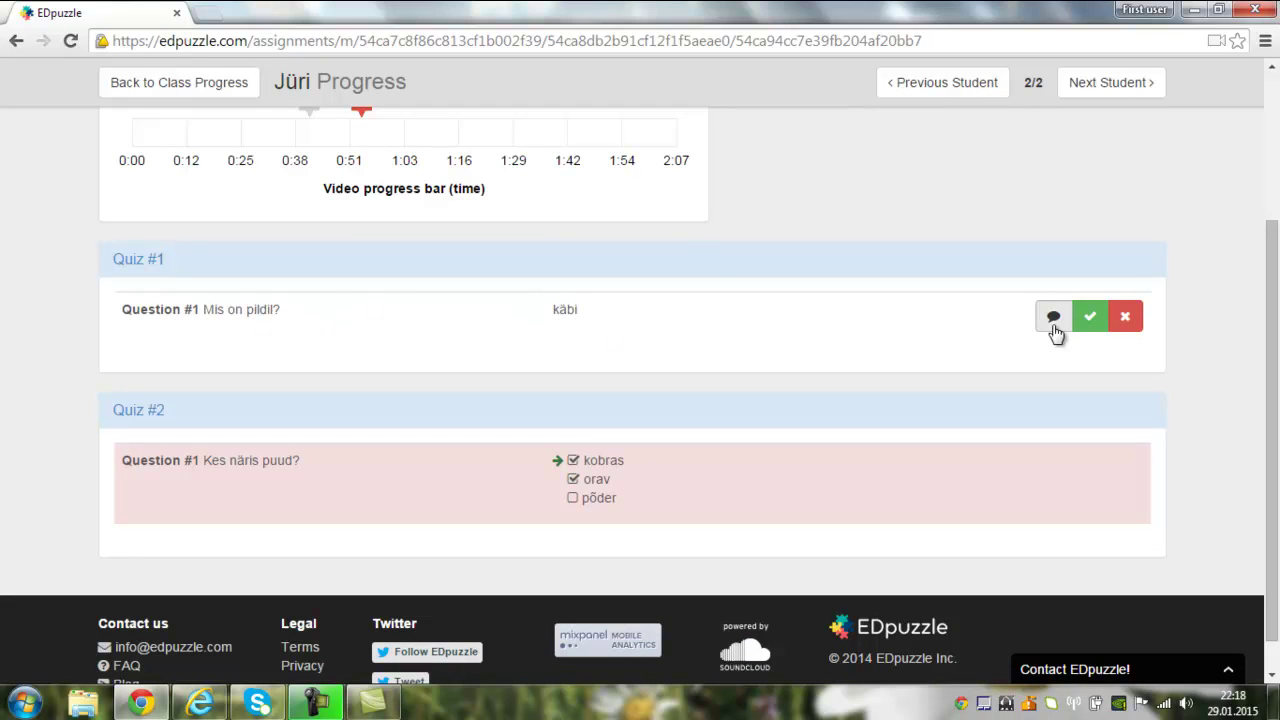
pyautogui.click(1090, 318)
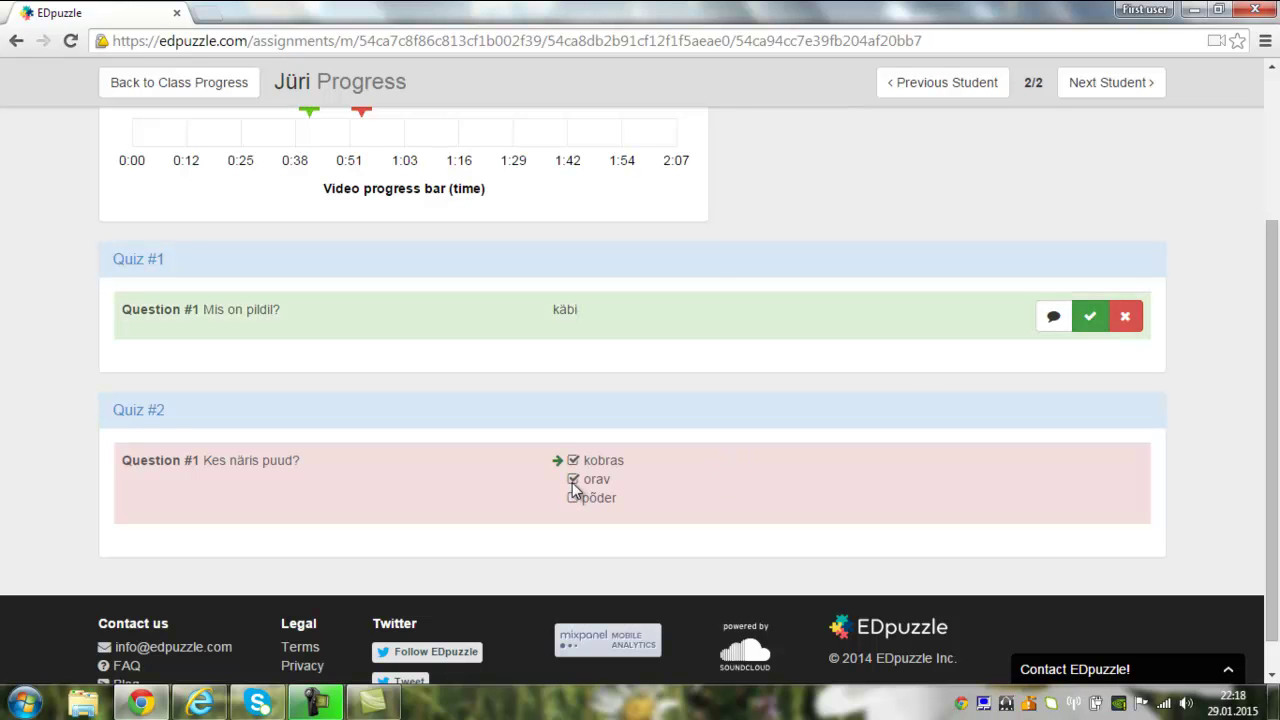
pyautogui.moveTo(1270, 465); pyautogui.dragTo(1266, 306)
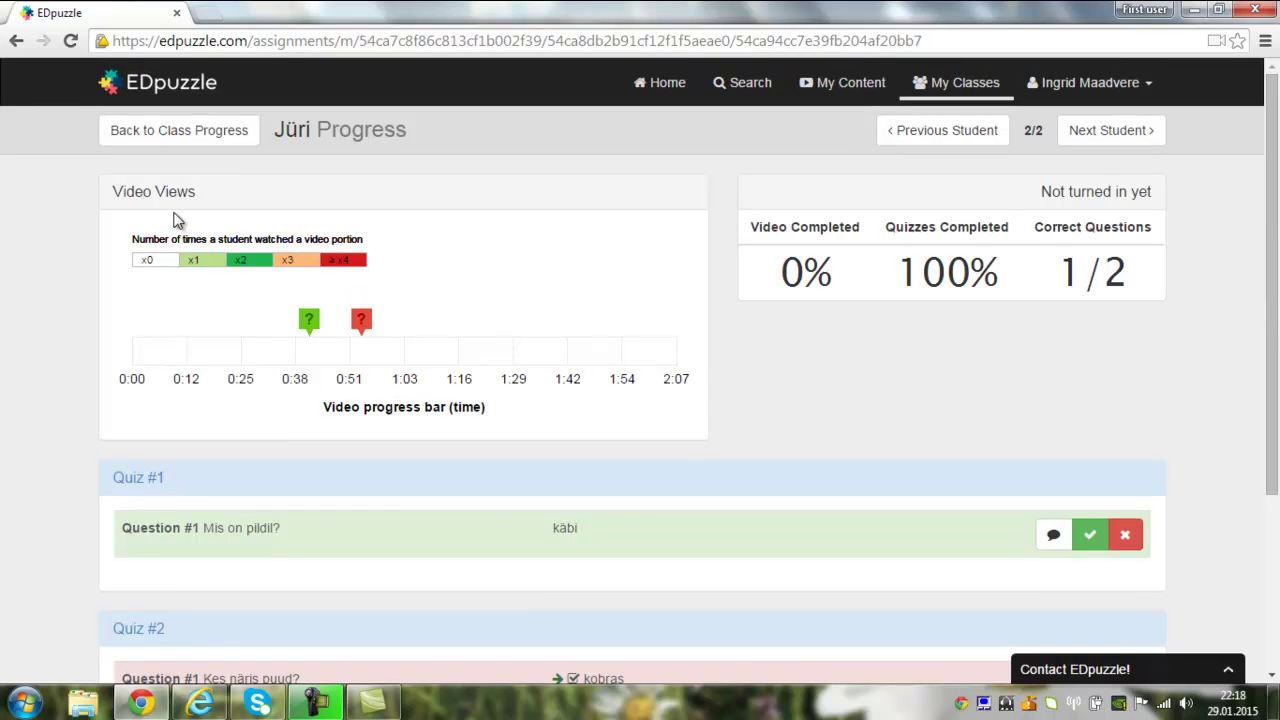
pyautogui.click(155, 141)
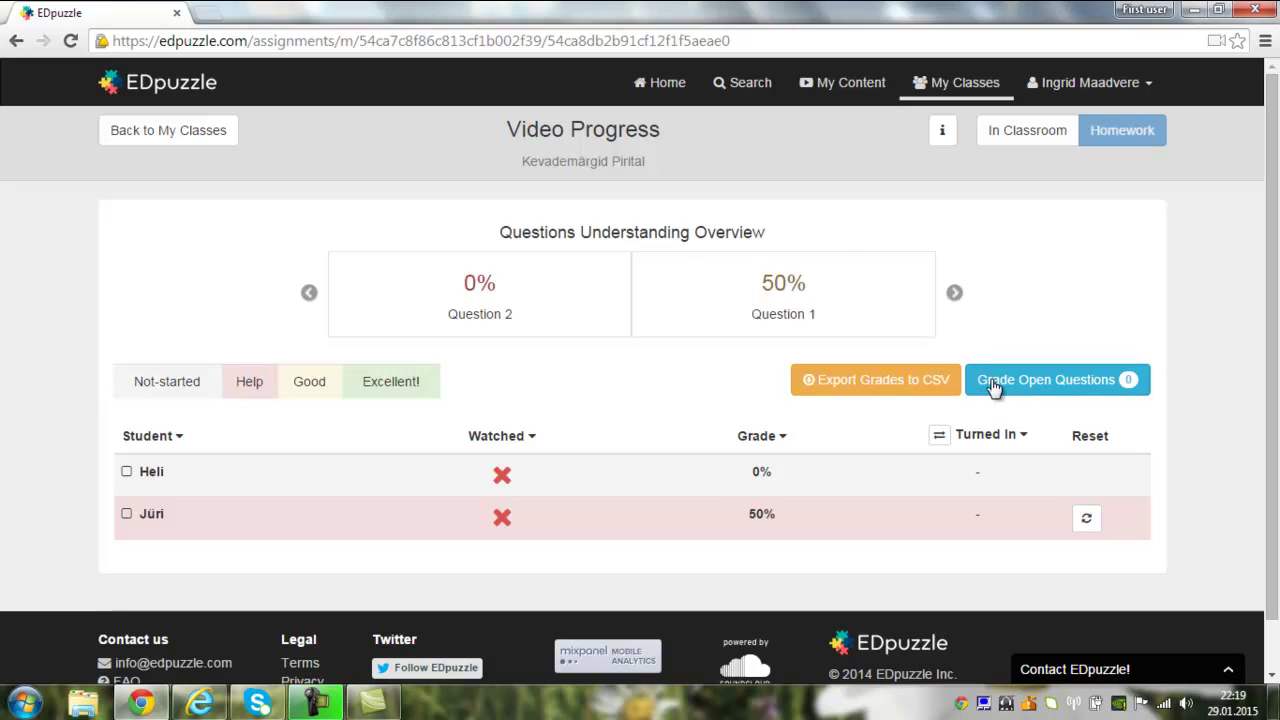
pyautogui.click(171, 139)
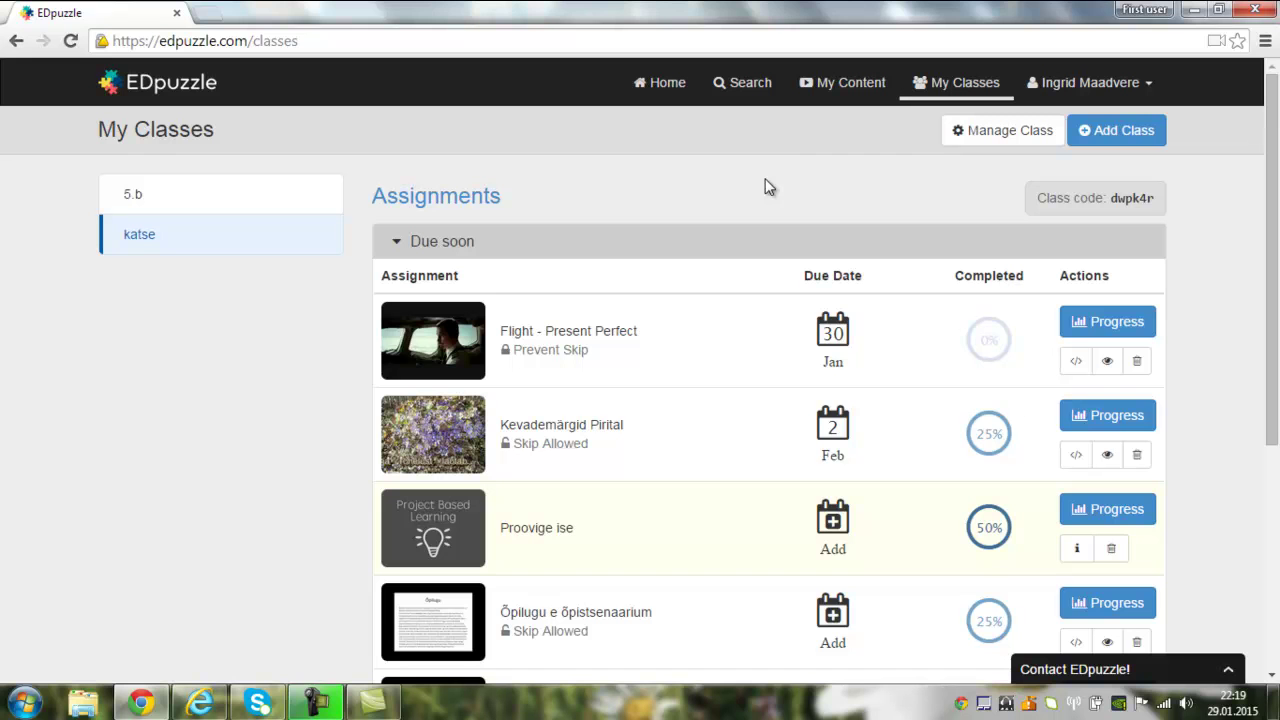
# Go to My Content and start creating a new students project.
pyautogui.click(840, 88)
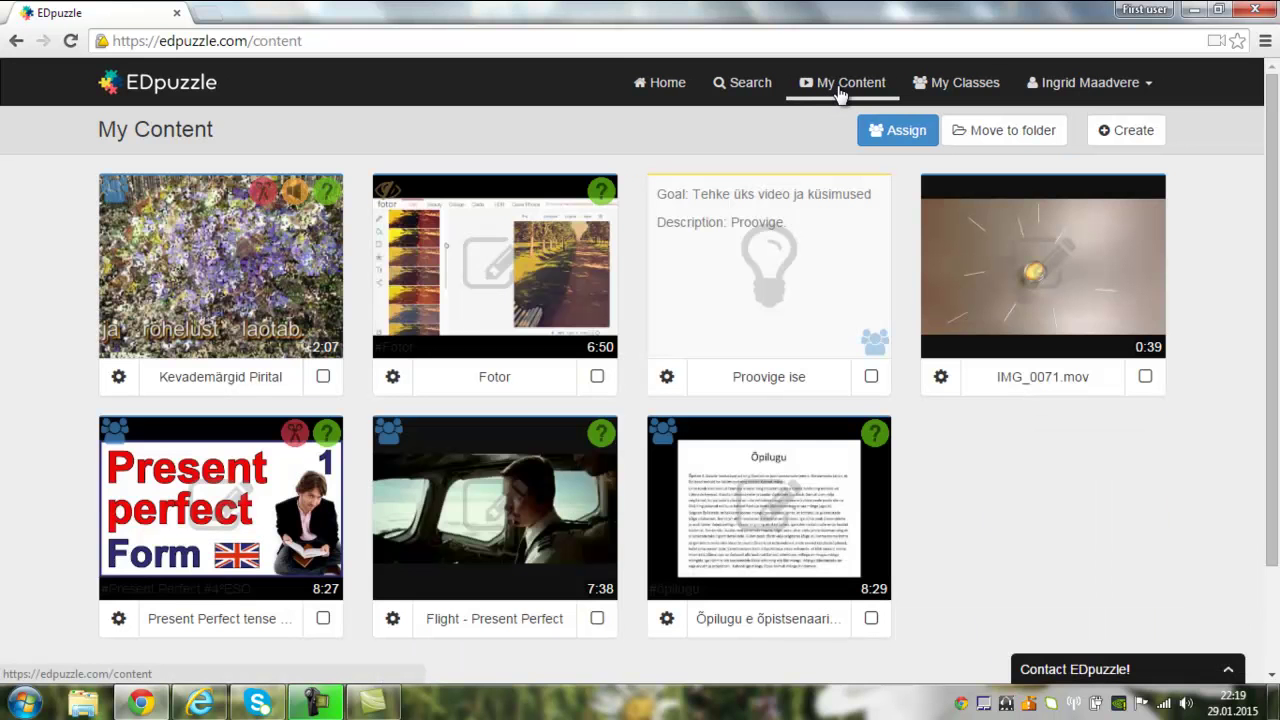
pyautogui.click(1122, 132)
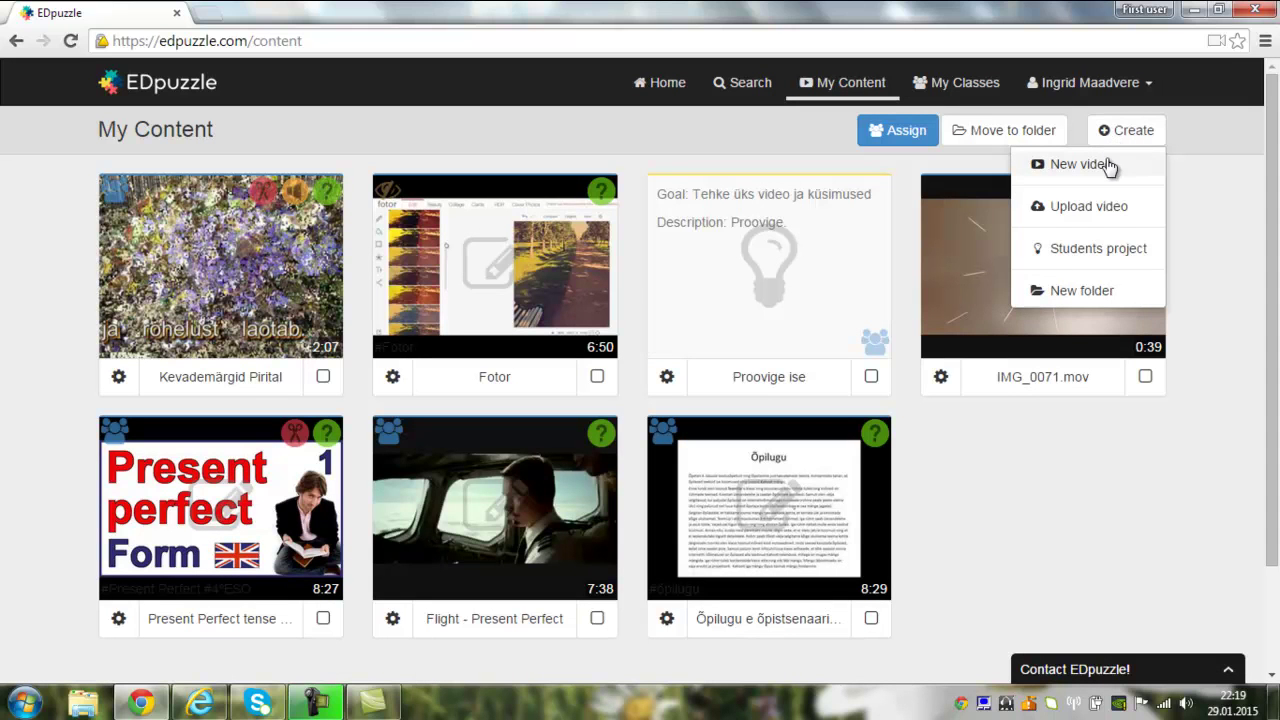
pyautogui.click(1094, 250)
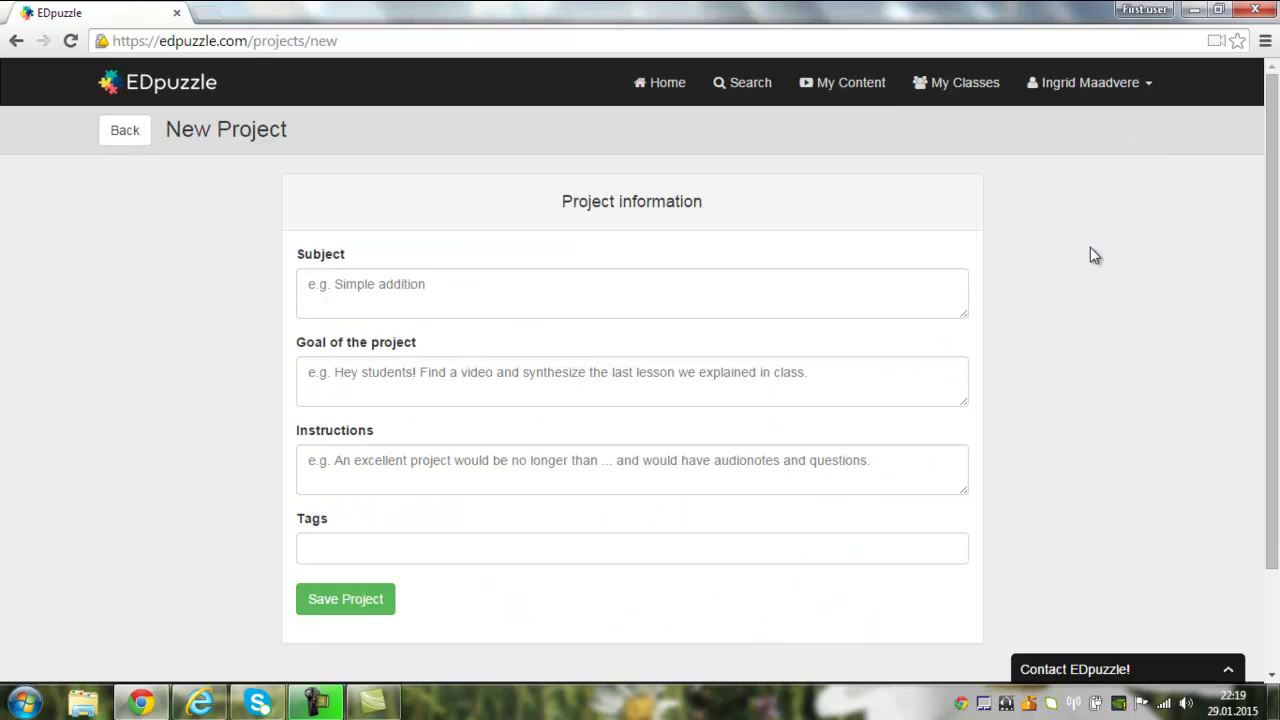
# Enter "Kevadmärgid" as the new project's subject and "Eesmärk" as its goal.
pyautogui.click(503, 314)
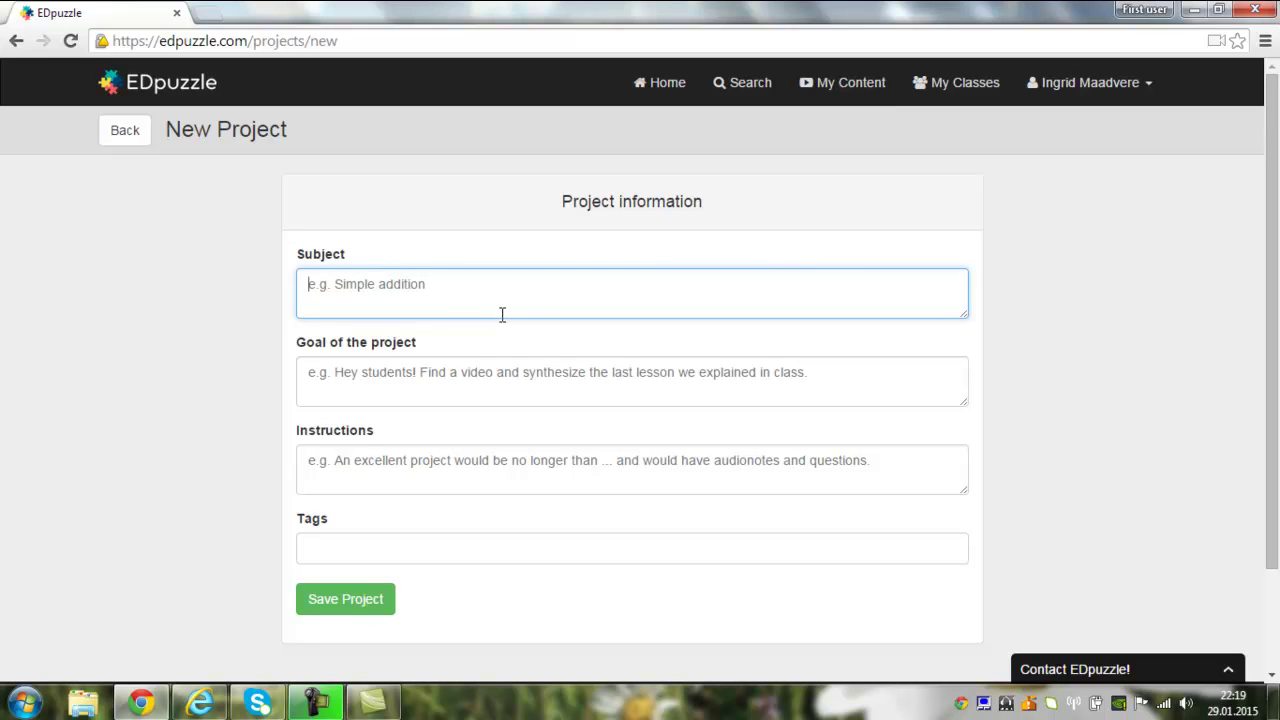
pyautogui.write('Kevadmärgid')
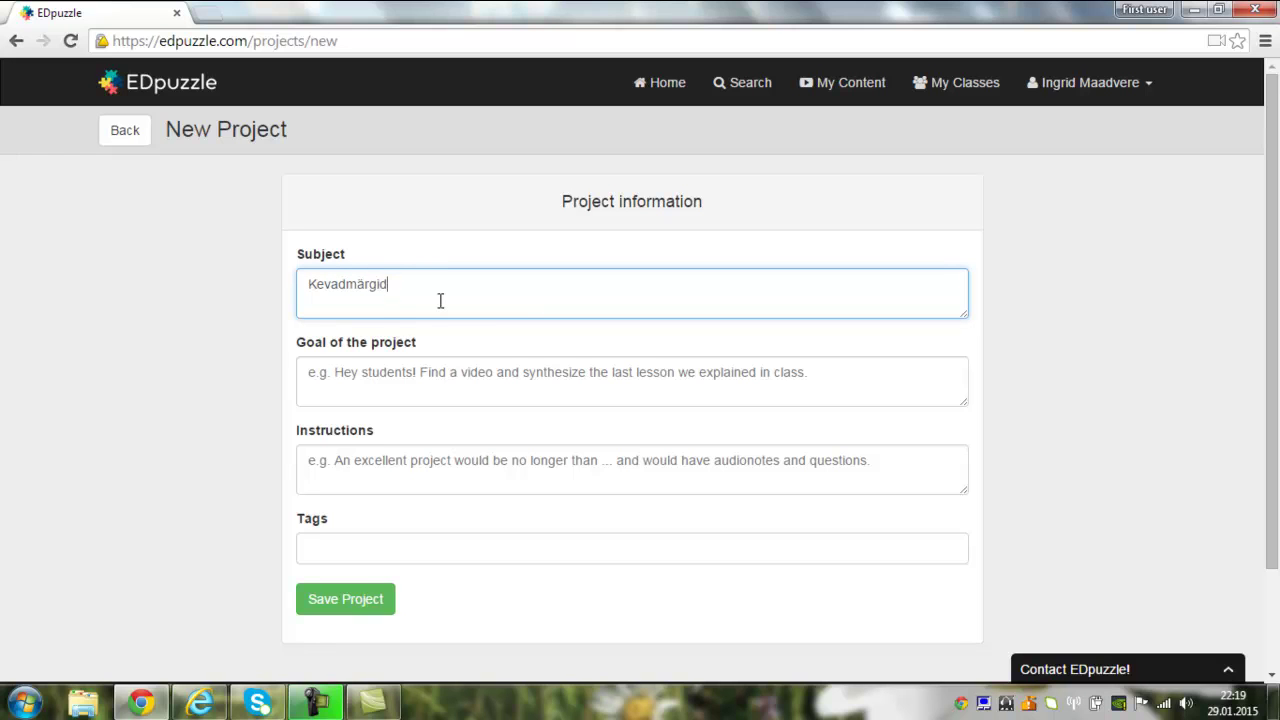
pyautogui.click(324, 377)
pyautogui.write('Eesmärk')
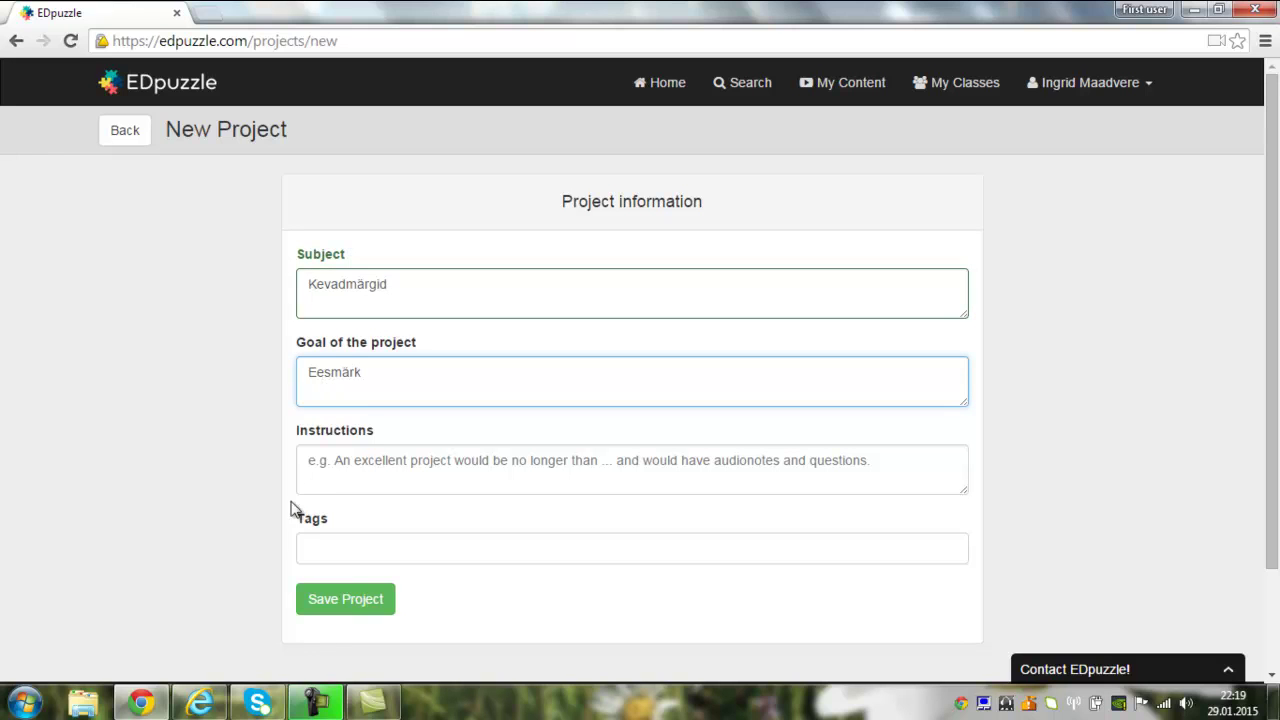
# Write the project instructions "Filmid kevademärke...".
pyautogui.click(318, 462)
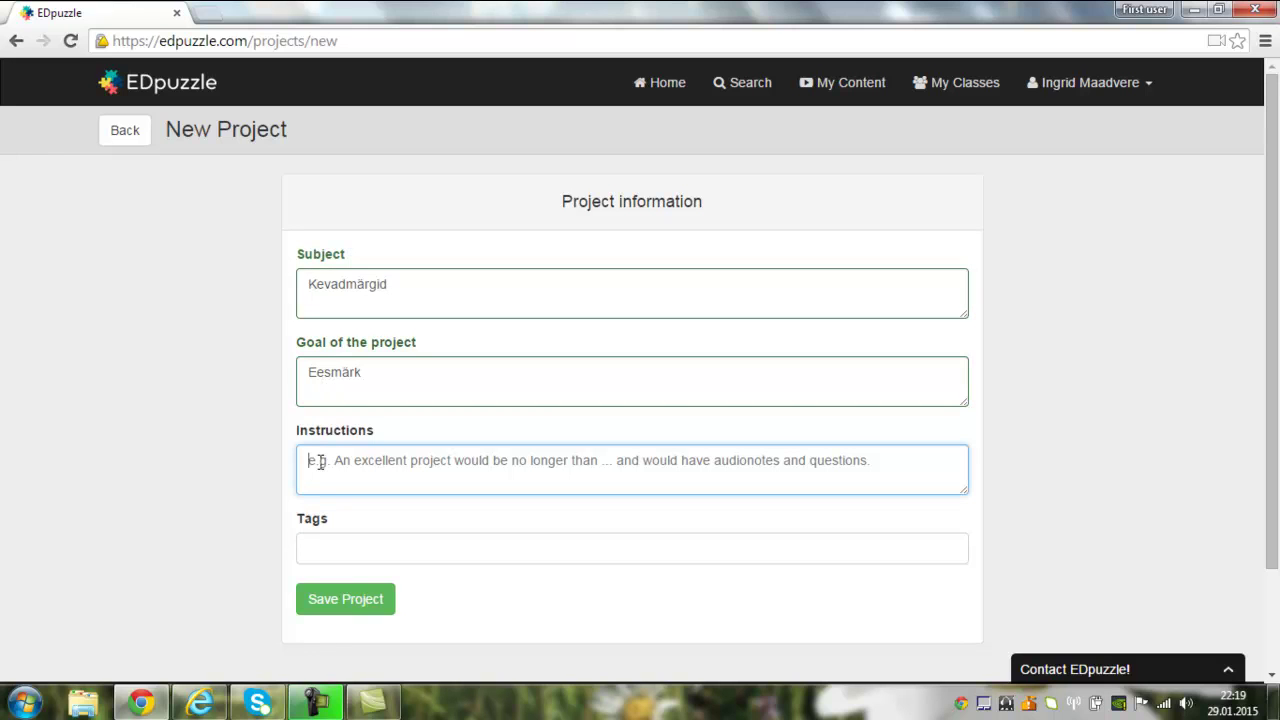
pyautogui.write('Filmide')
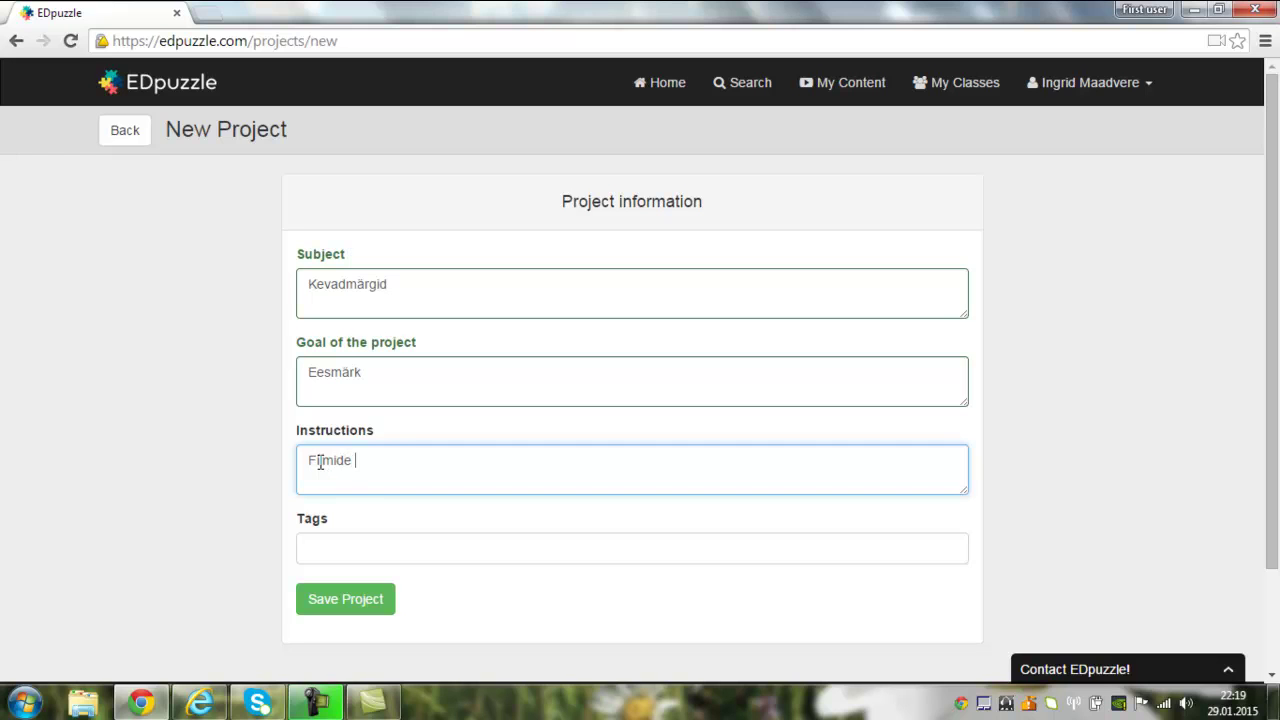
pyautogui.press('BackSpace')
pyautogui.write('kevadm')
pyautogui.press('BackSpace')
pyautogui.write('emärke...')
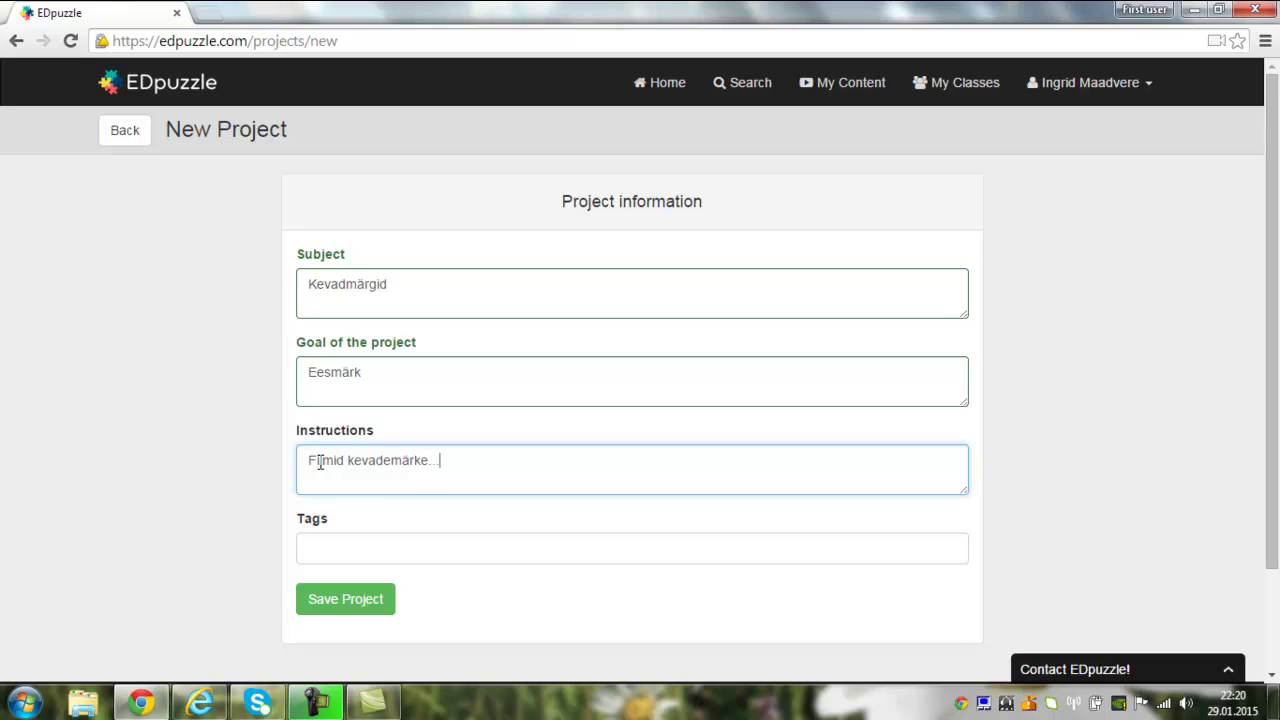
# Save the project and assign it to the class katse without a due date.
pyautogui.click(332, 605)
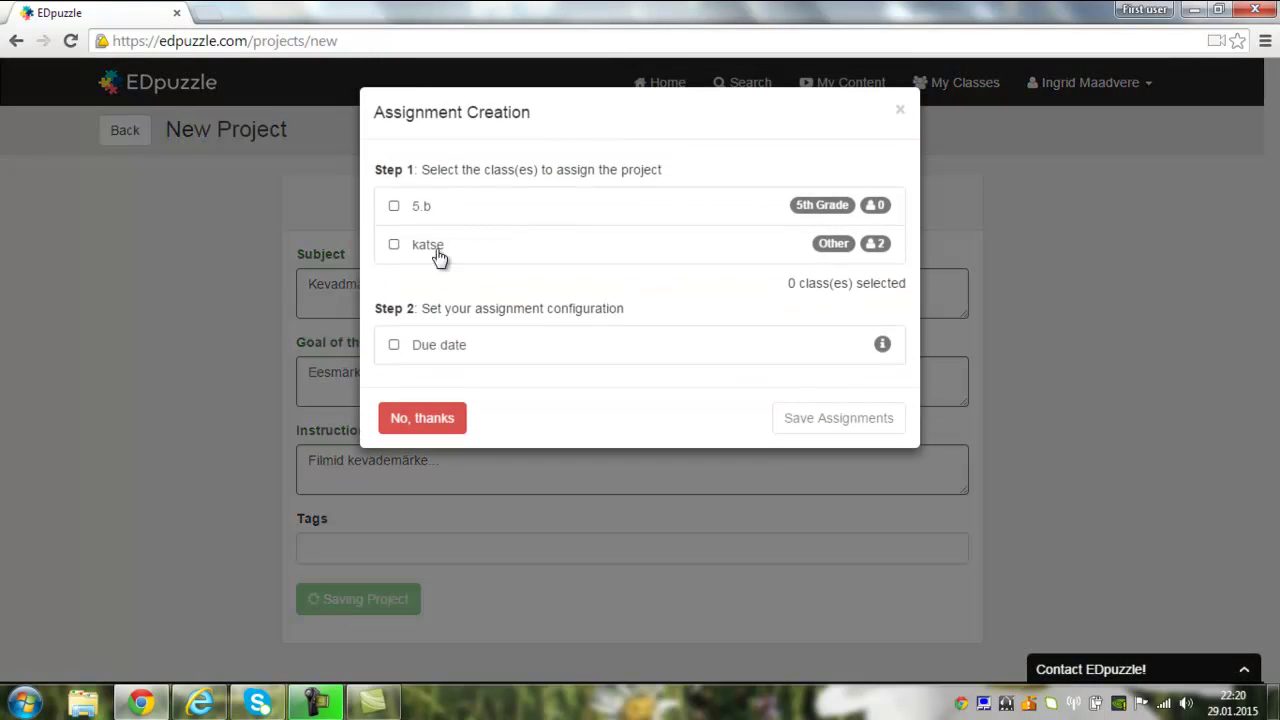
pyautogui.click(395, 247)
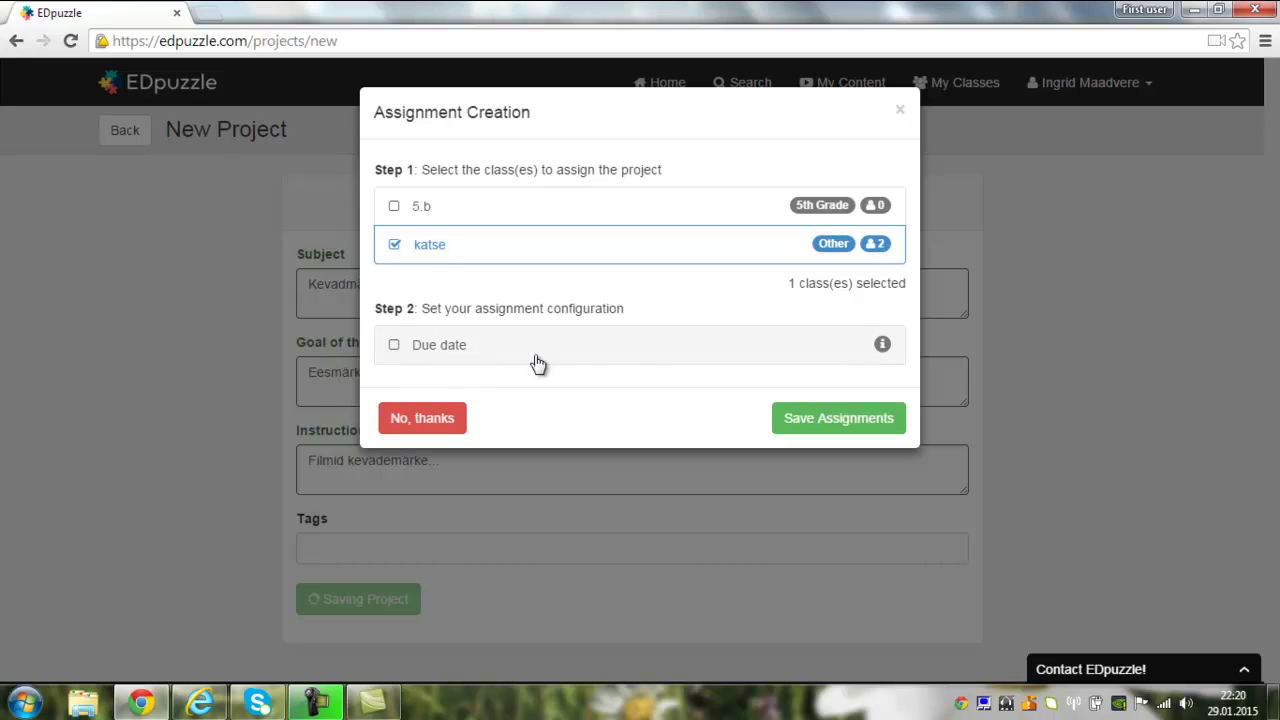
pyautogui.click(814, 420)
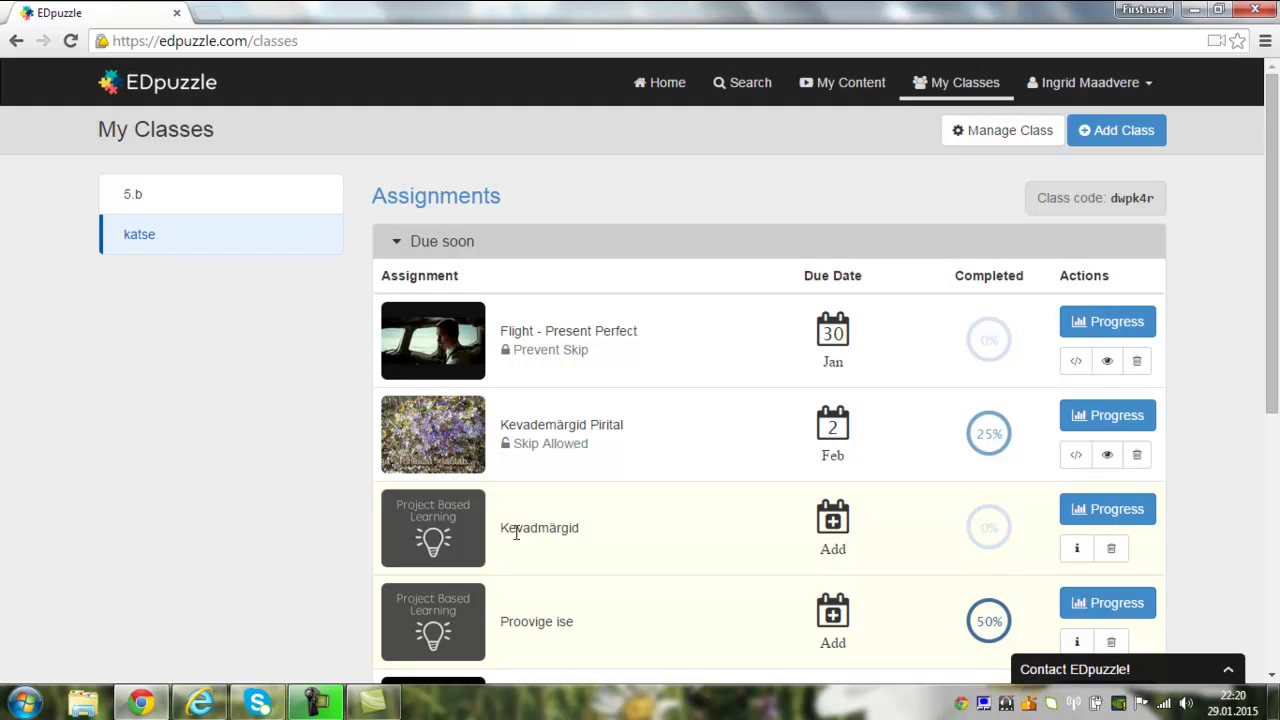
# Switch to the student account in Internet Explorer, reload the class assignments and start the Kevadmärgid project.
pyautogui.click(200, 703)
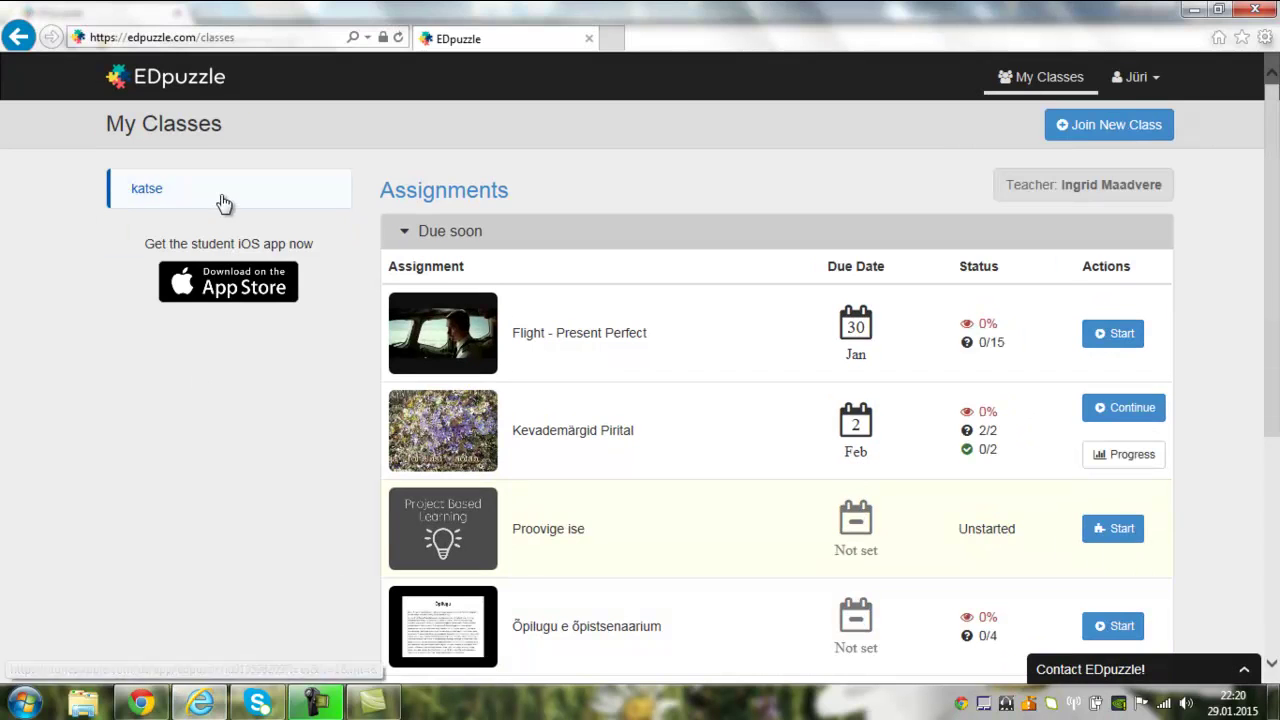
pyautogui.click(248, 37)
pyautogui.press('Return')
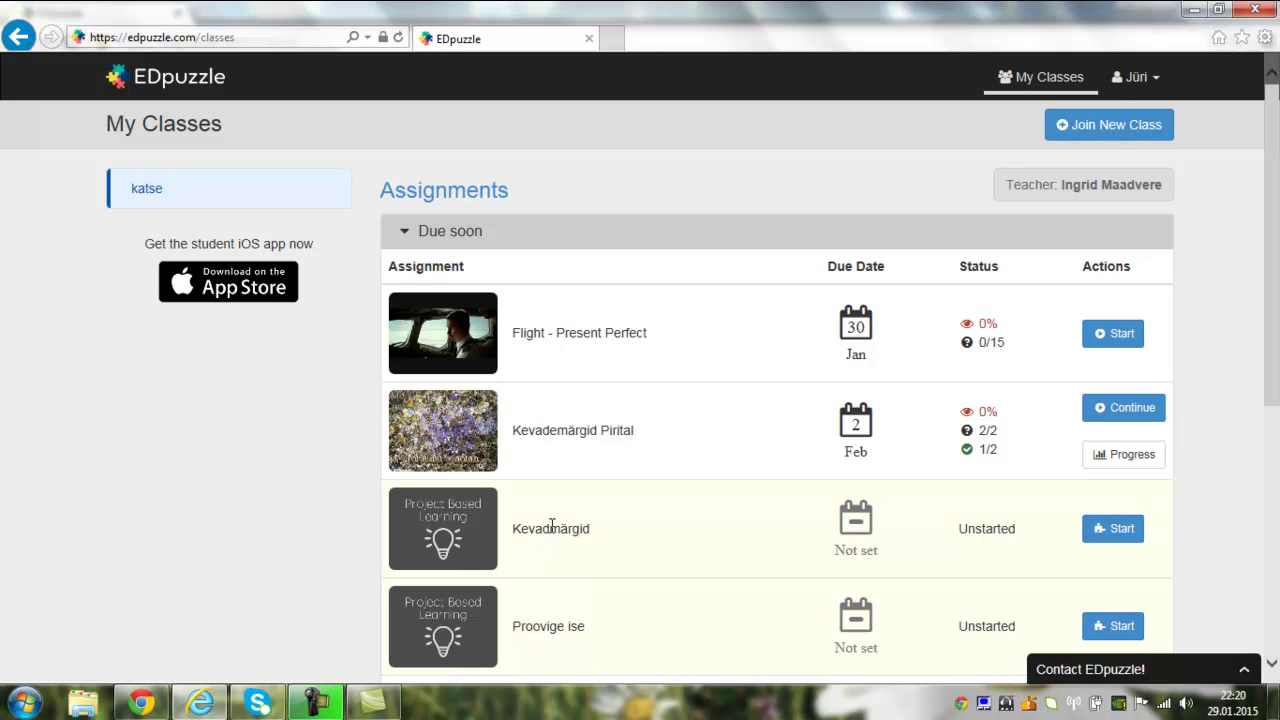
pyautogui.click(1116, 536)
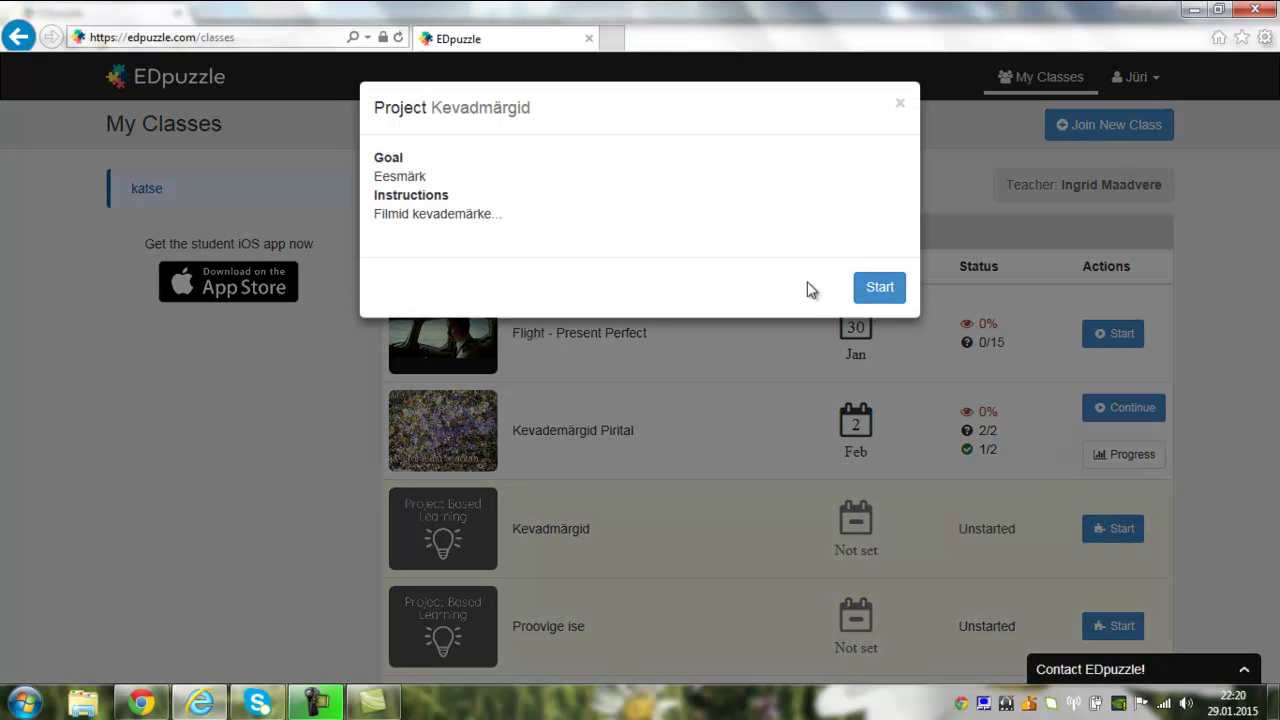
pyautogui.click(880, 288)
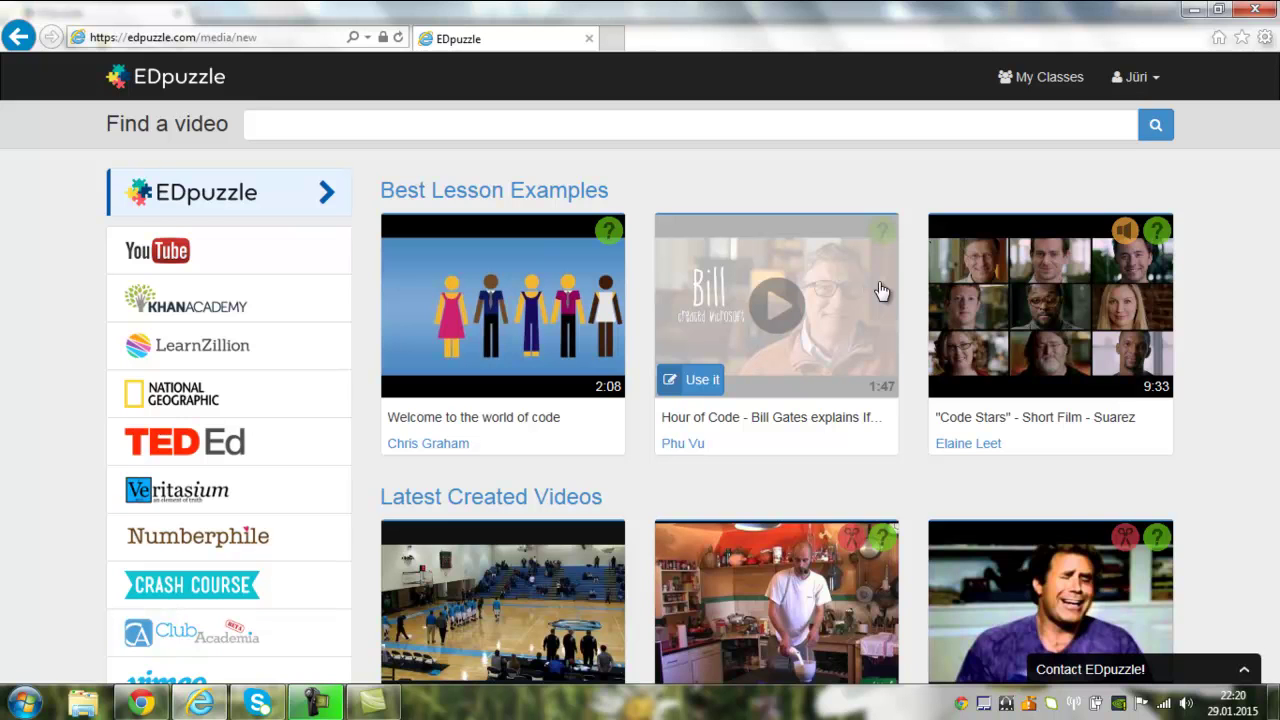
# Switch to the teacher account in Chrome, open the progress of the Proovige ise project and preview the submitted Fotor video.
pyautogui.click(141, 703)
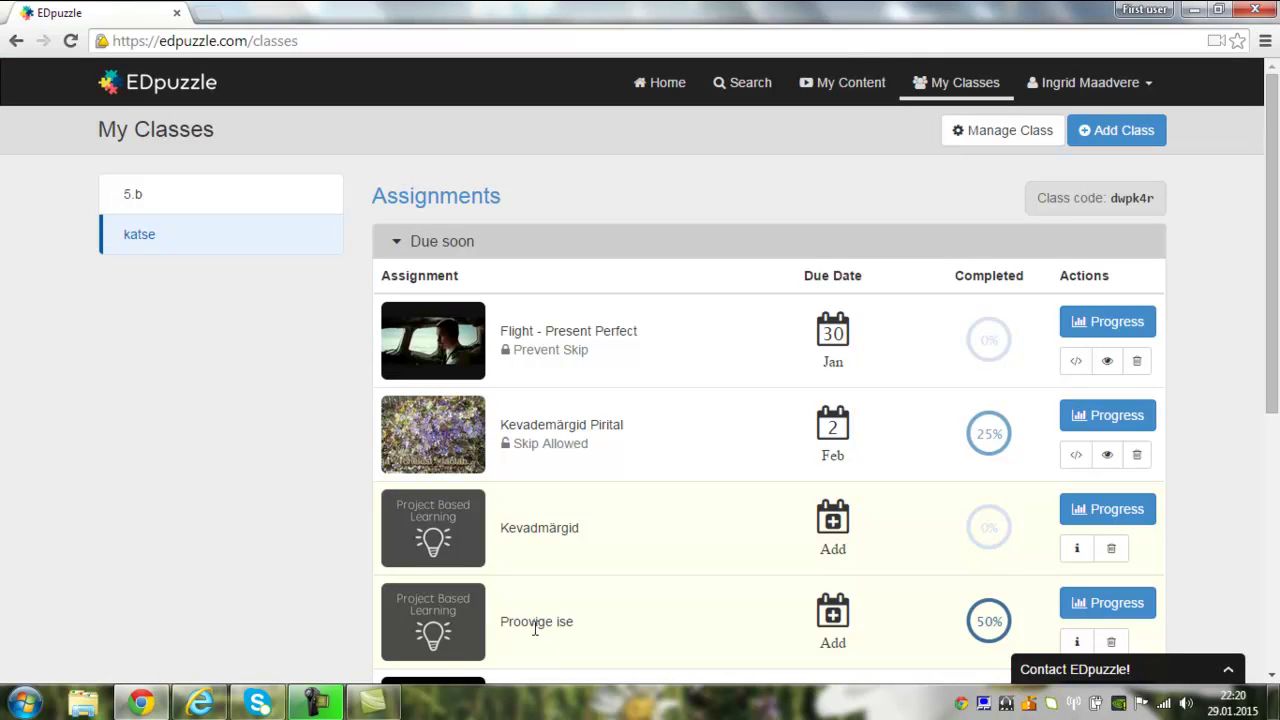
pyautogui.click(1084, 603)
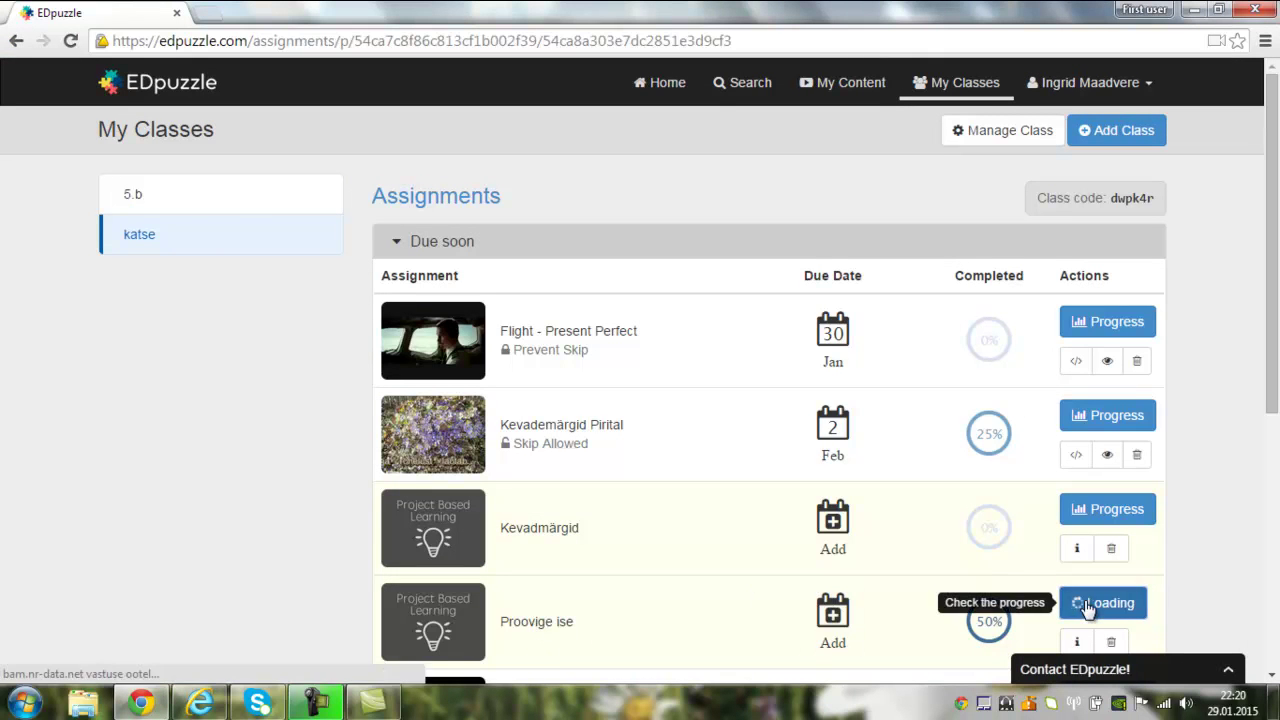
pyautogui.moveTo(838, 425)
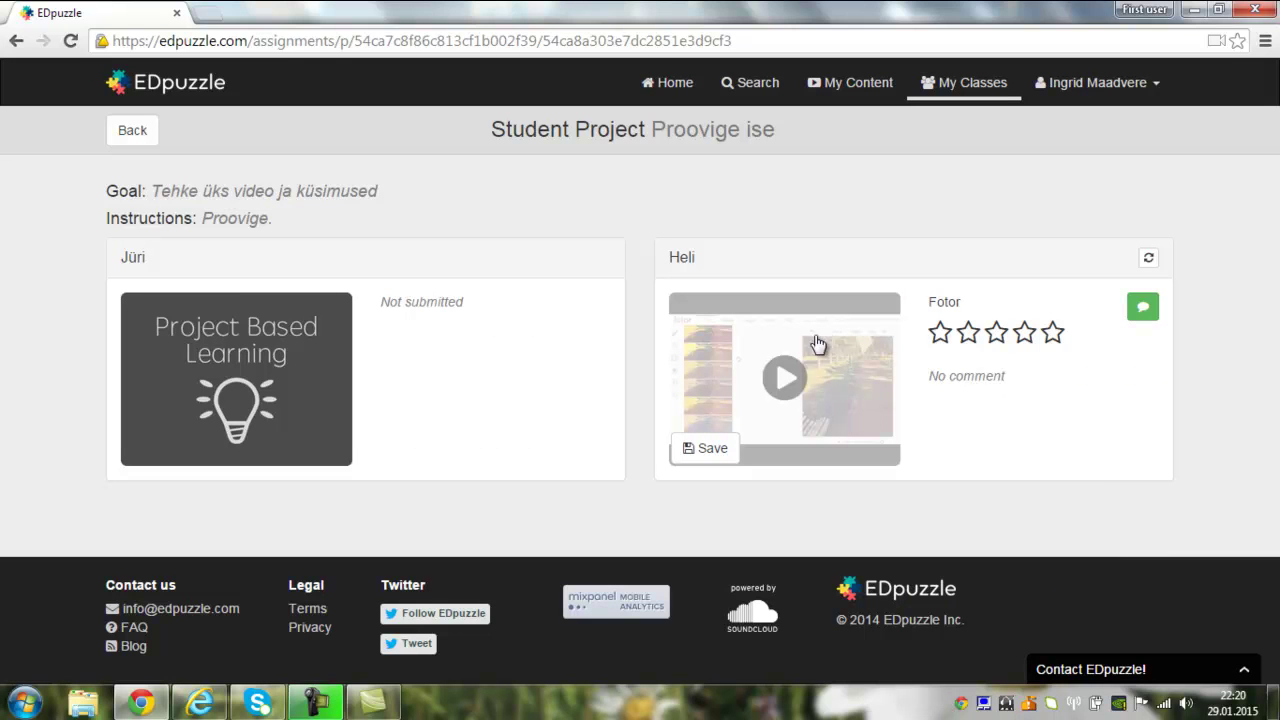
pyautogui.click(835, 397)
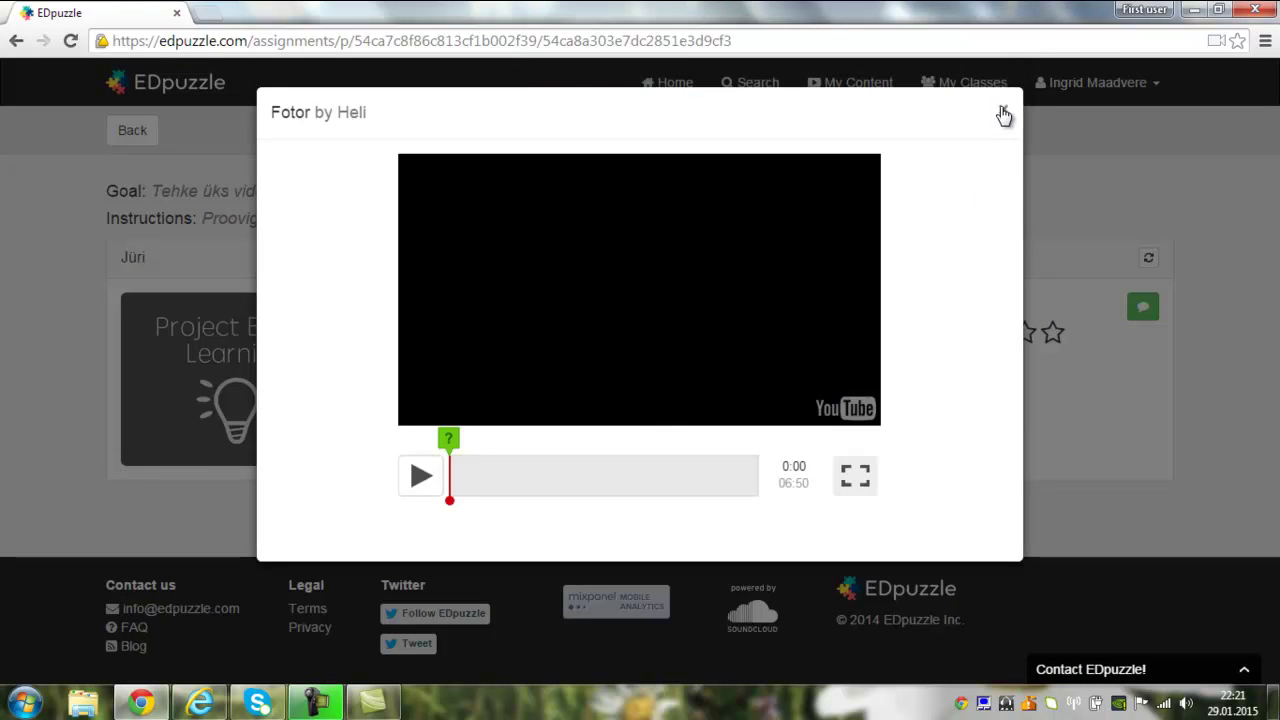
pyautogui.click(1004, 116)
pyautogui.moveTo(714, 446)
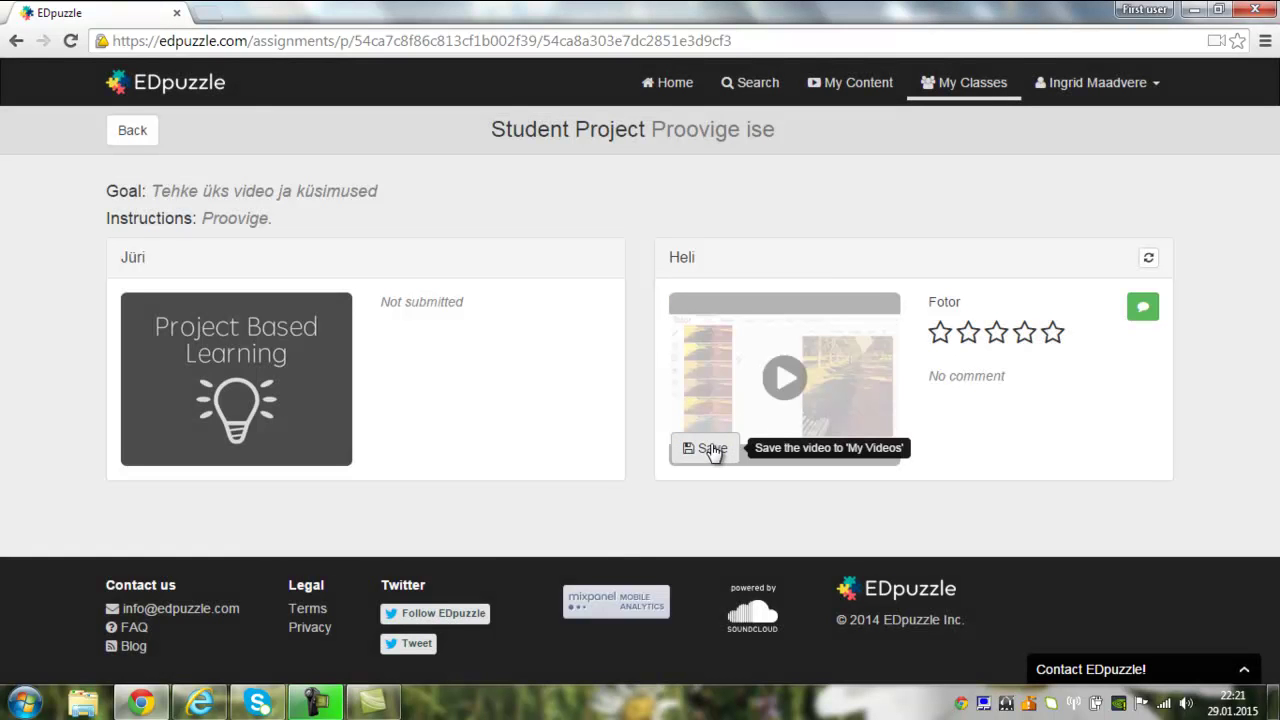